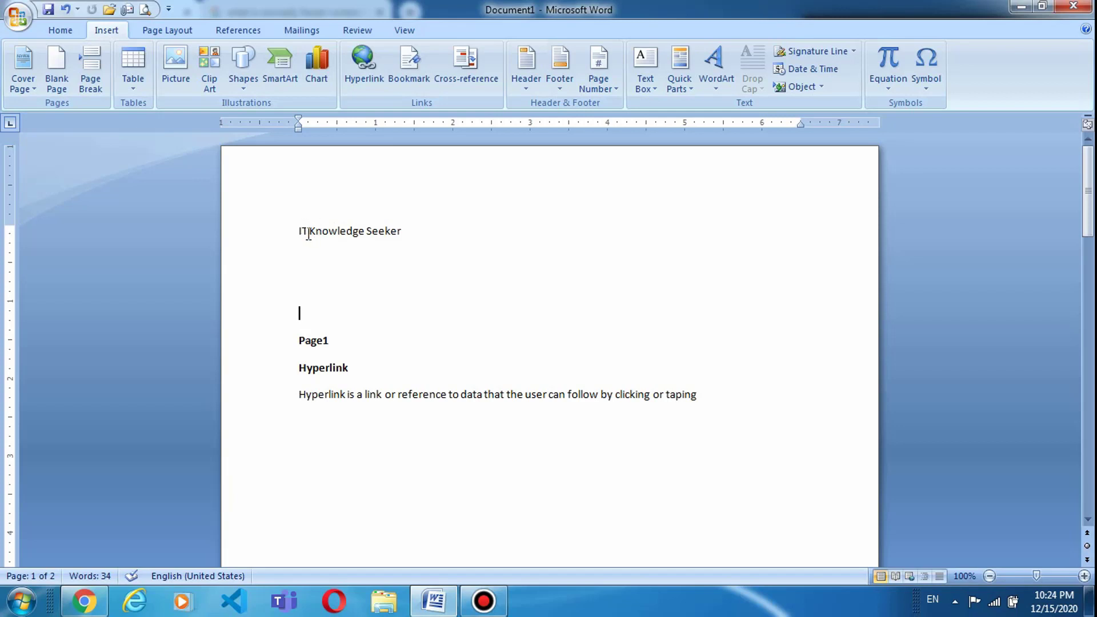
- Start inserting a hyperlink on the "IT Knowledge Seeker" line and clear the wrongly pasted text from its address
drag(297, 230, 397, 228)
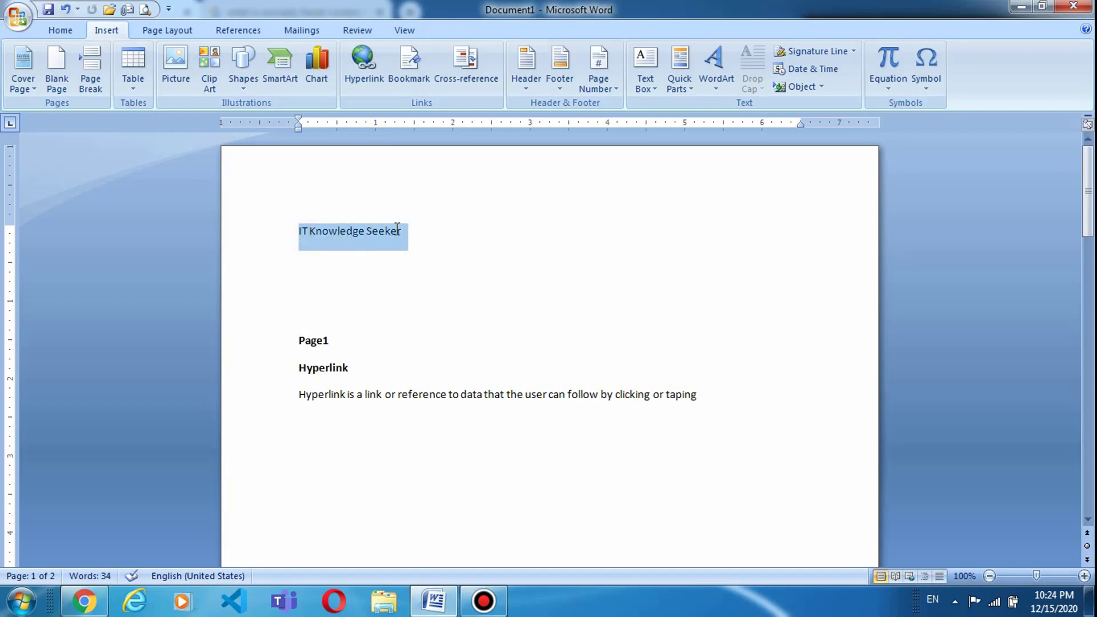
click(369, 81)
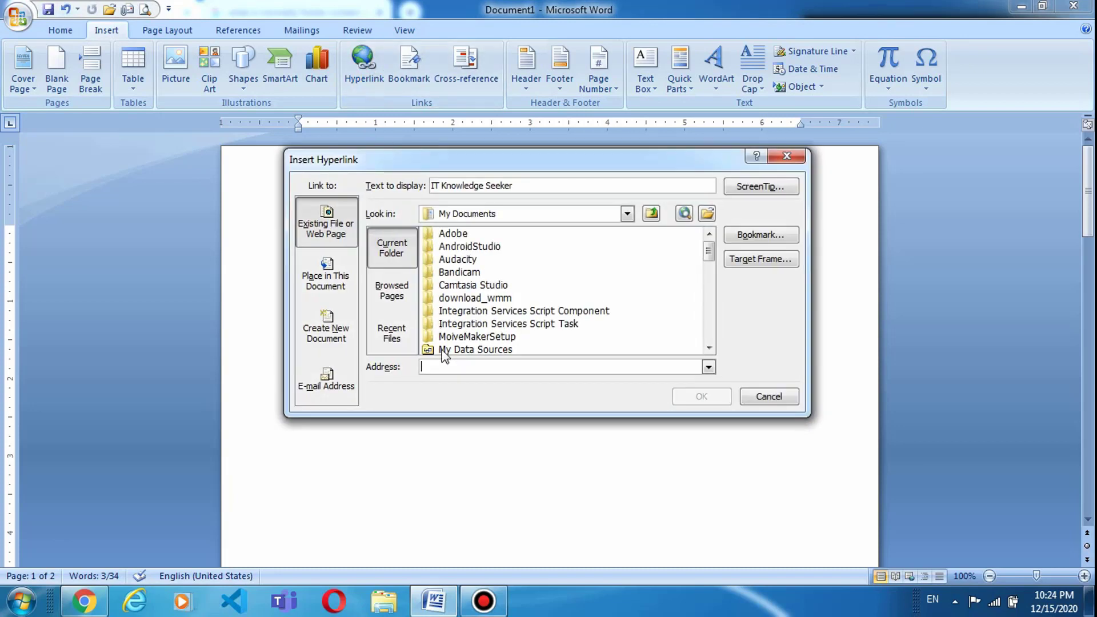
right_click(444, 366)
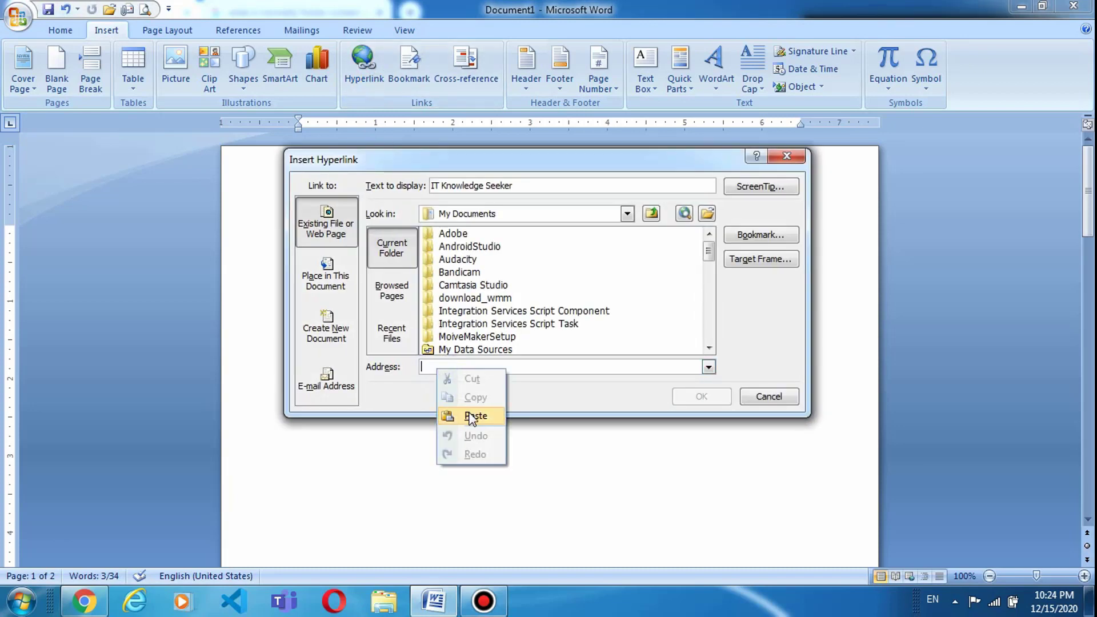
click(467, 414)
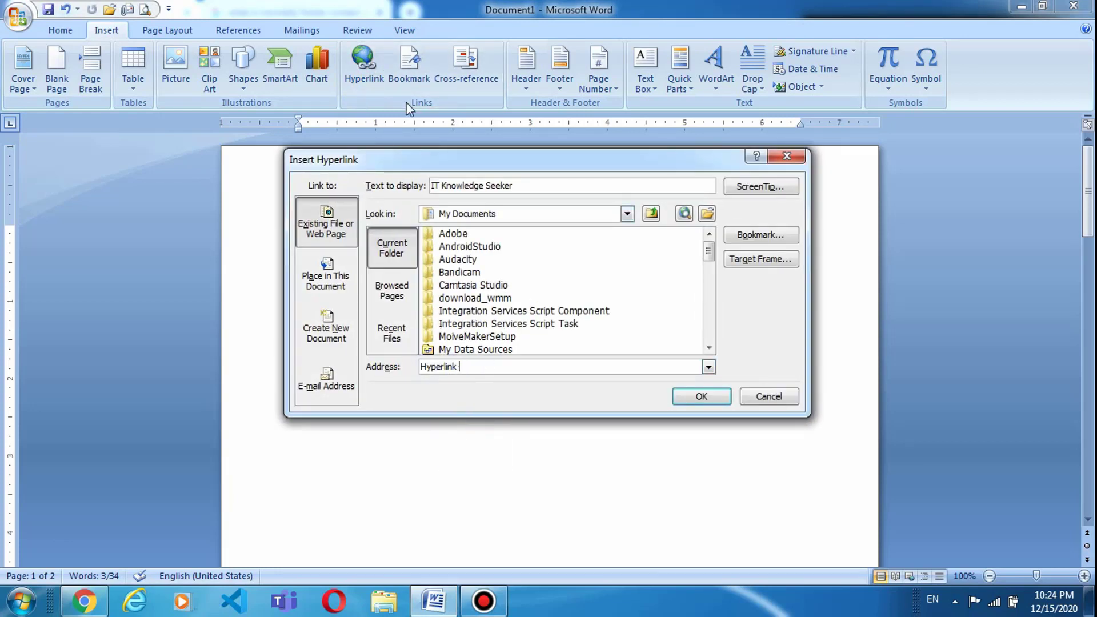
key(BackSpace)
key(BackSpace)
key(BackSpace)
key(BackSpace)
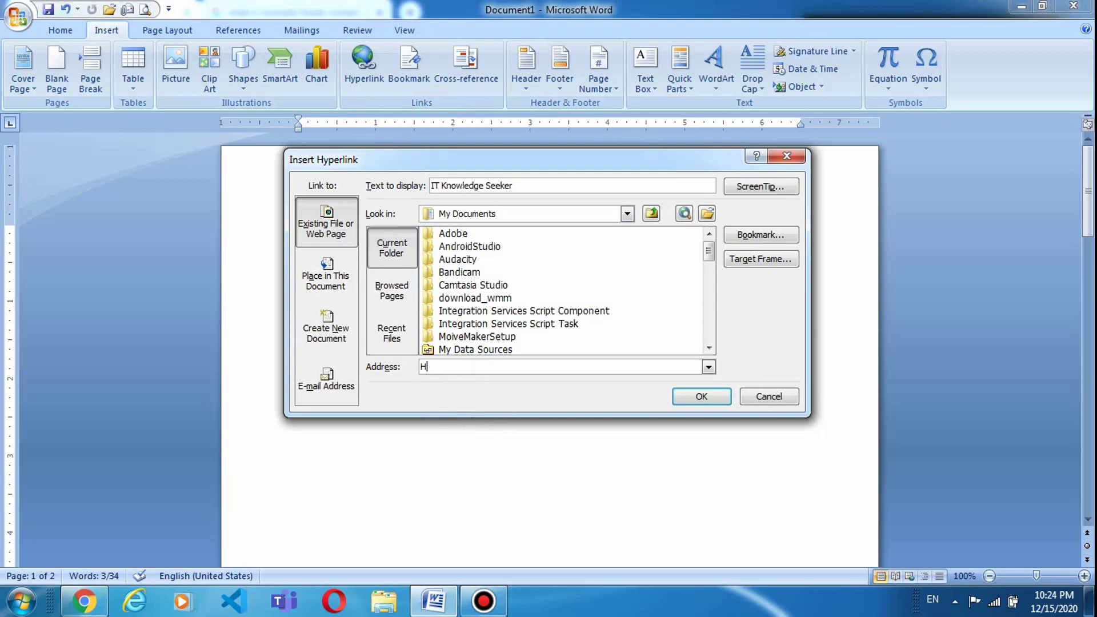
- Switch to Chrome, open the signed-in account's own YouTube channel page and copy its web address
click(84, 601)
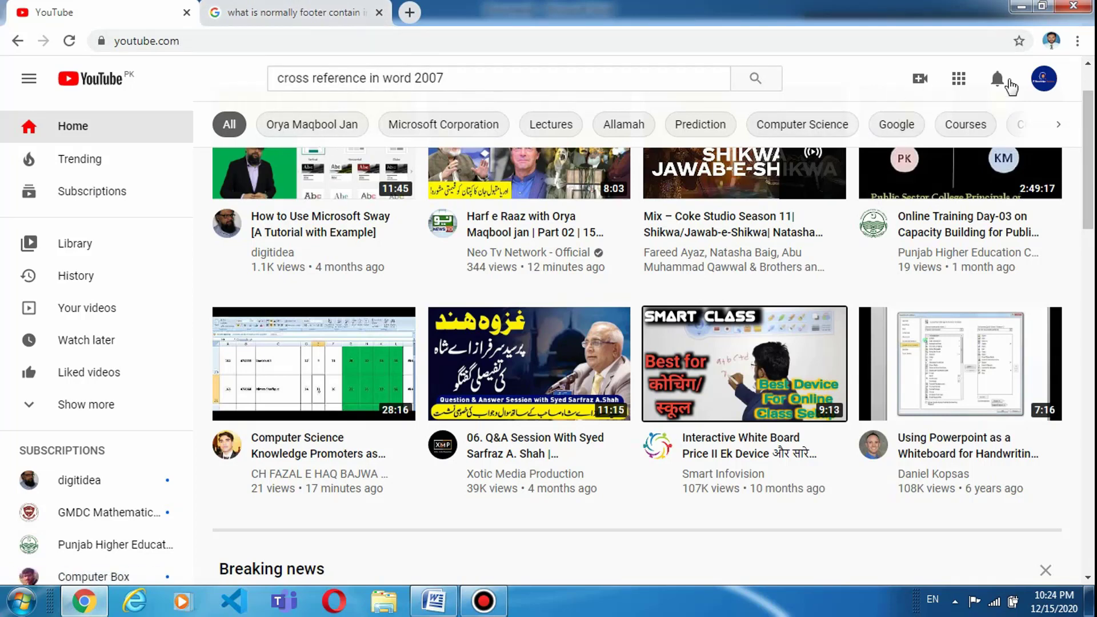
click(1040, 89)
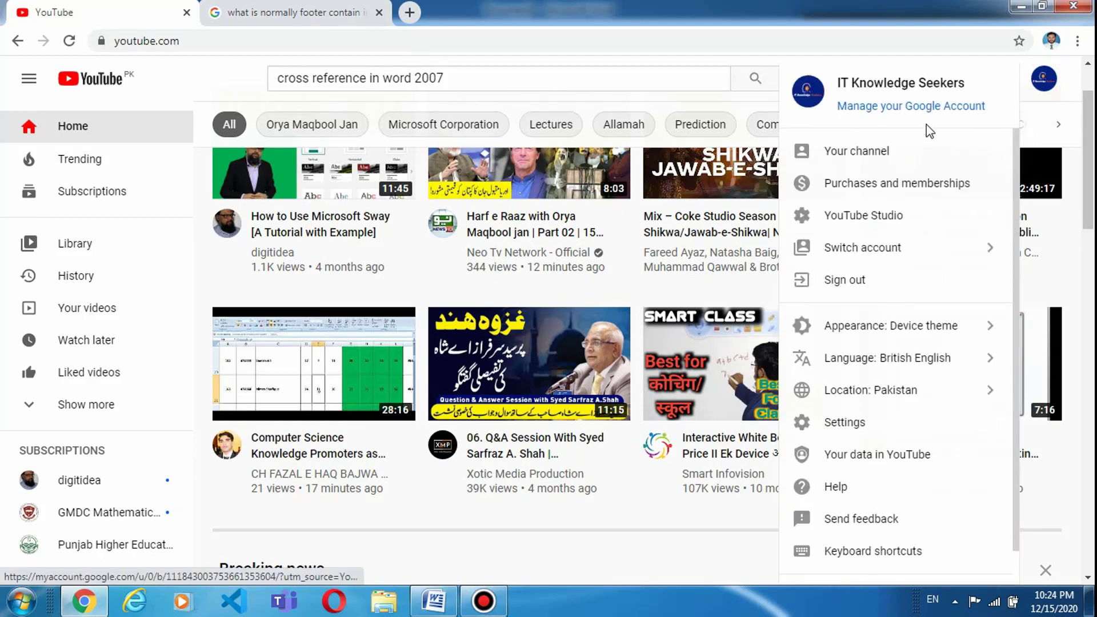
click(906, 159)
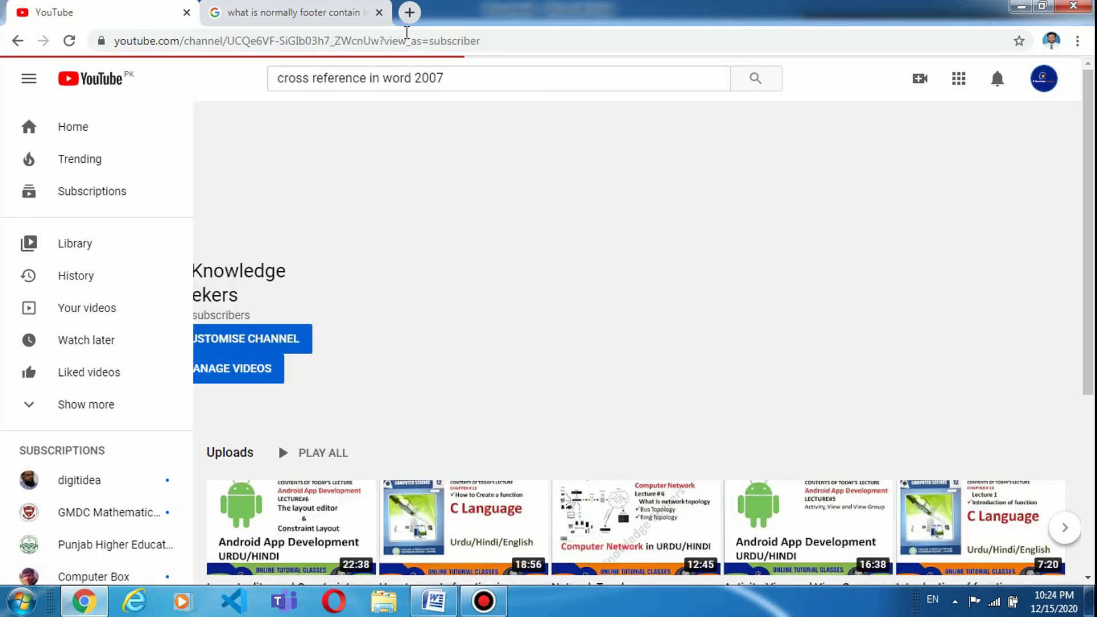
click(409, 42)
right_click(409, 43)
click(434, 98)
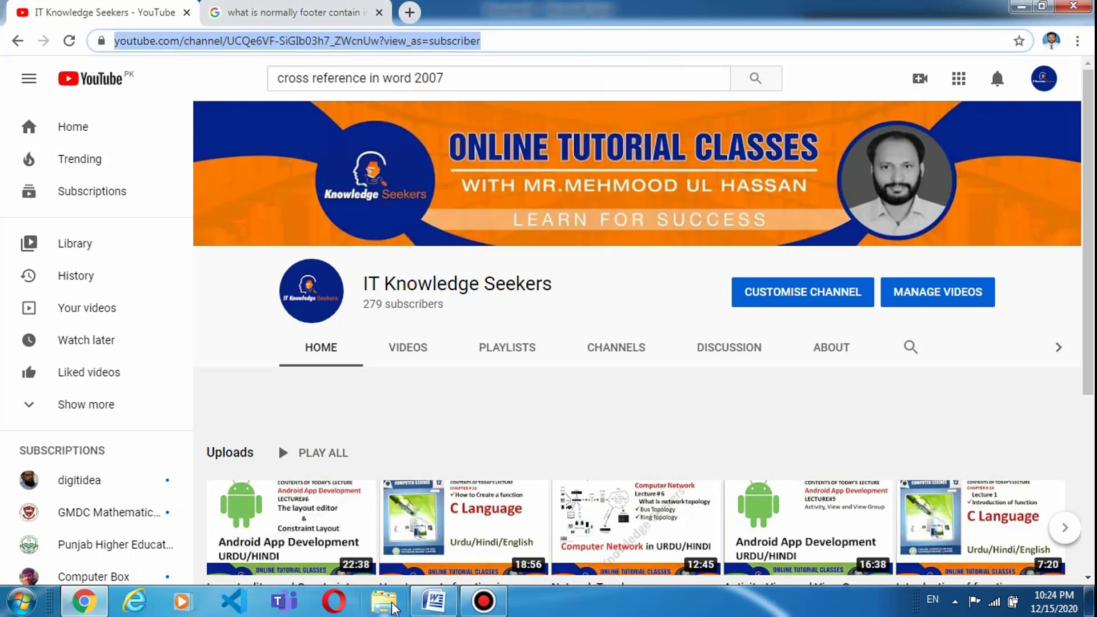
- Switch back to Word and link the "IT Knowledge Seeker" text to the copied YouTube channel address
click(435, 601)
right_click(477, 367)
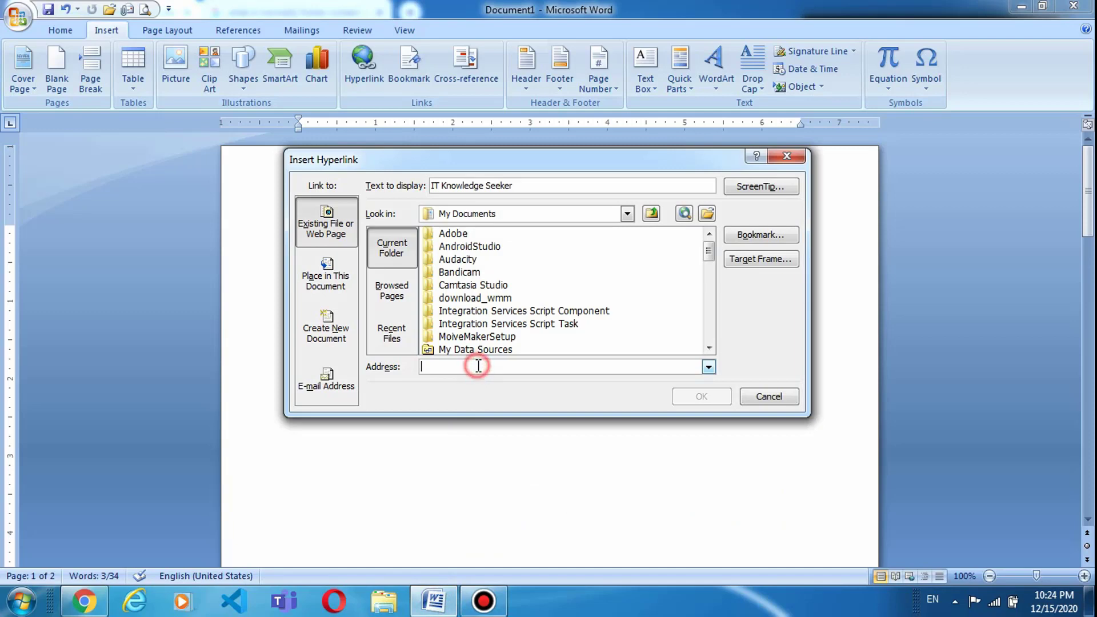
click(510, 413)
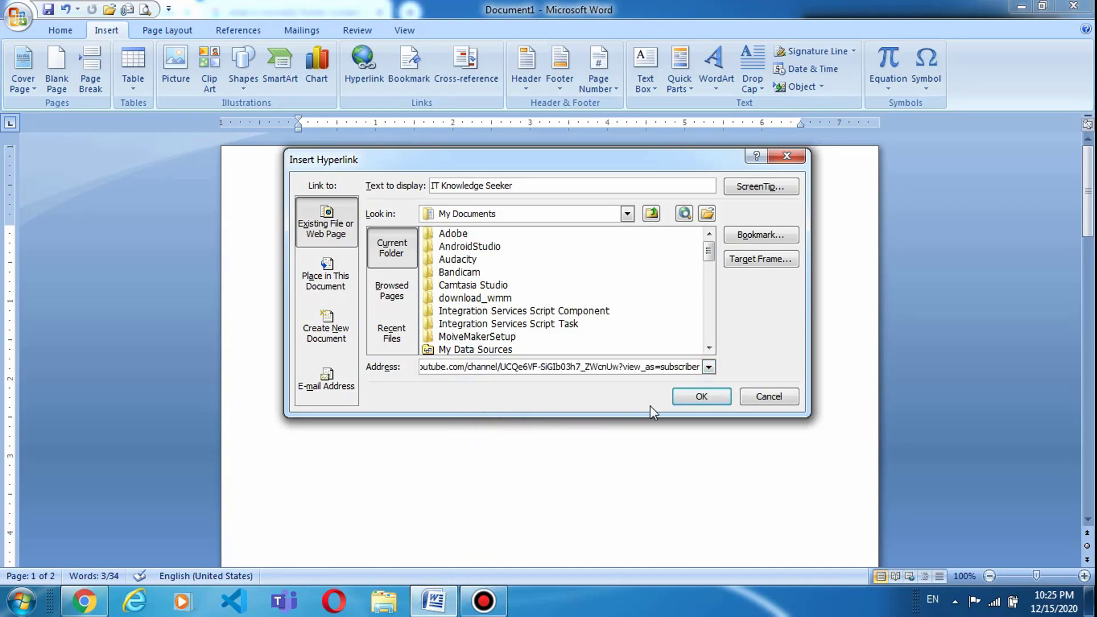
click(684, 397)
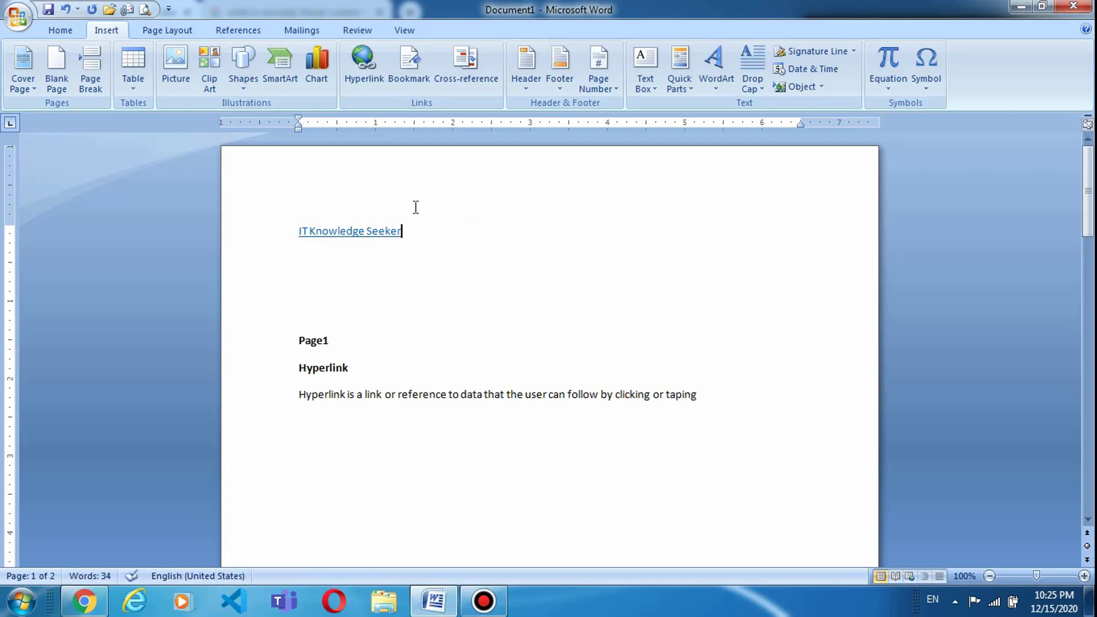
scroll(380, 321, down, 1)
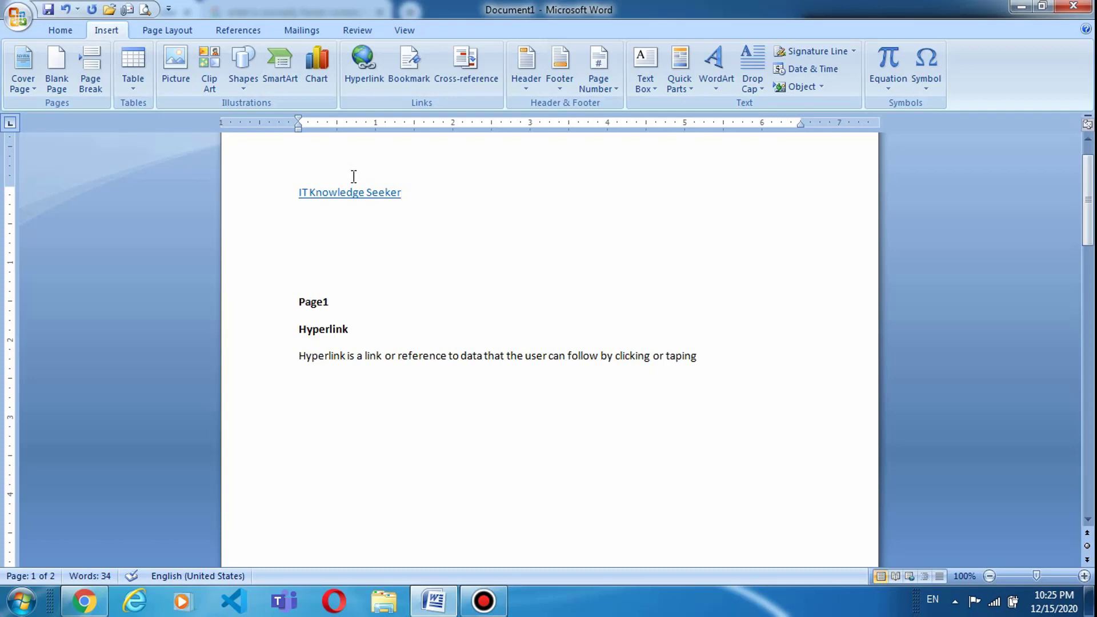
scroll(354, 180, down, 8)
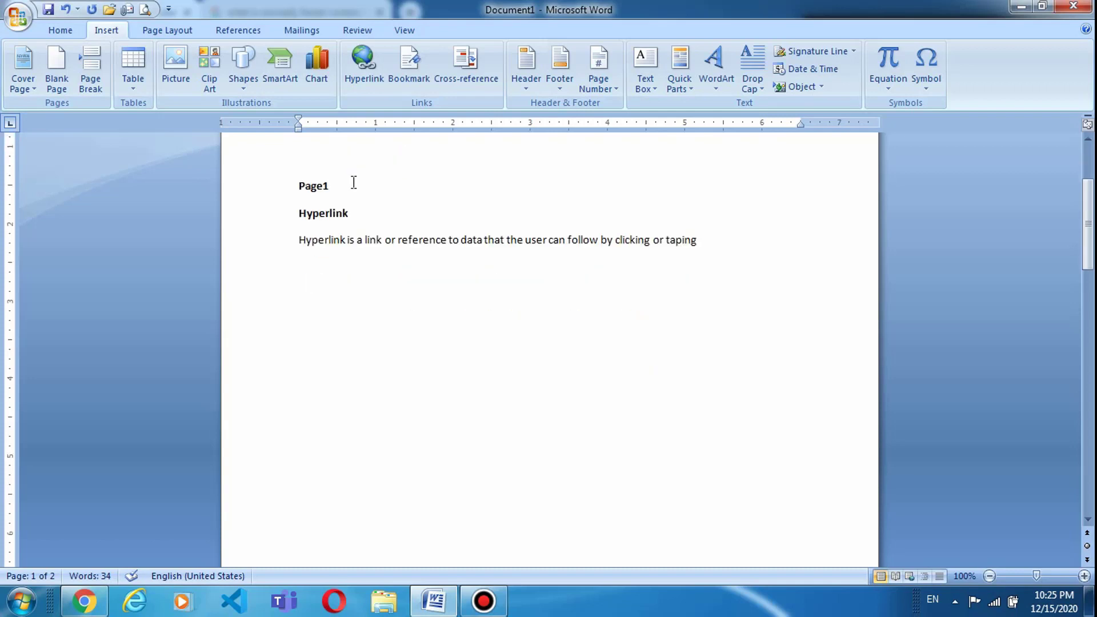
scroll(353, 182, down, 10)
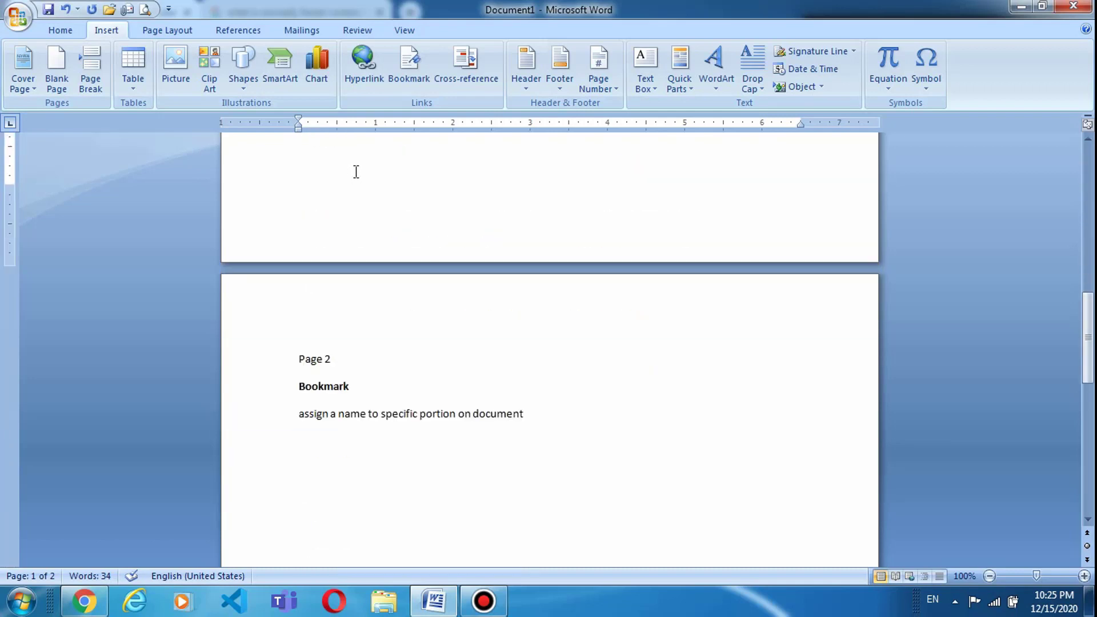
scroll(356, 171, up, 3)
scroll(356, 171, up, 15)
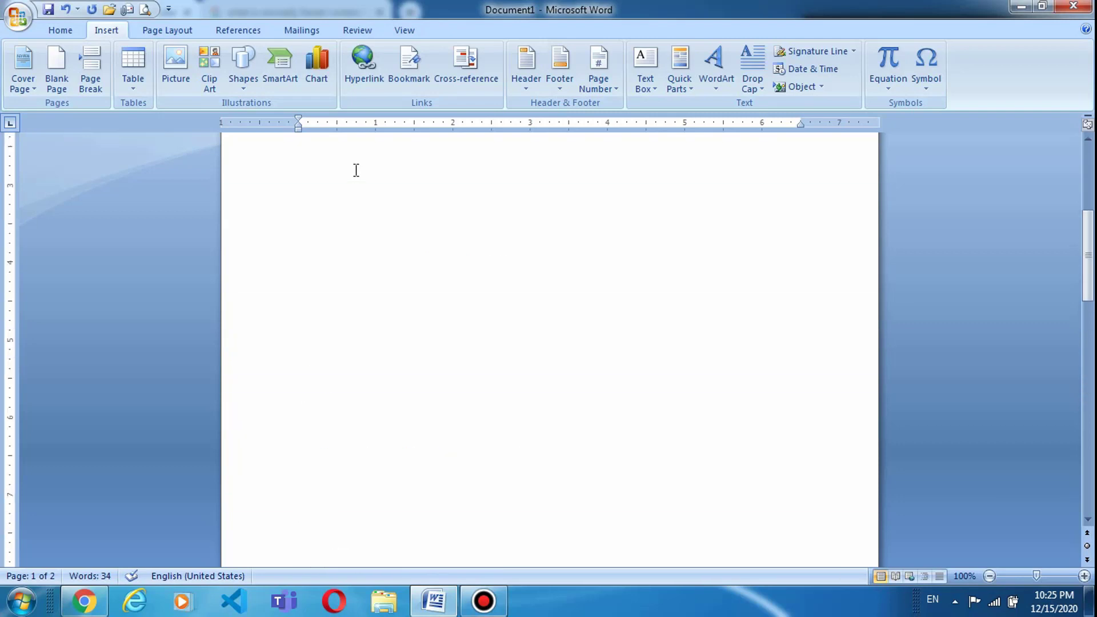
scroll(356, 170, up, 3)
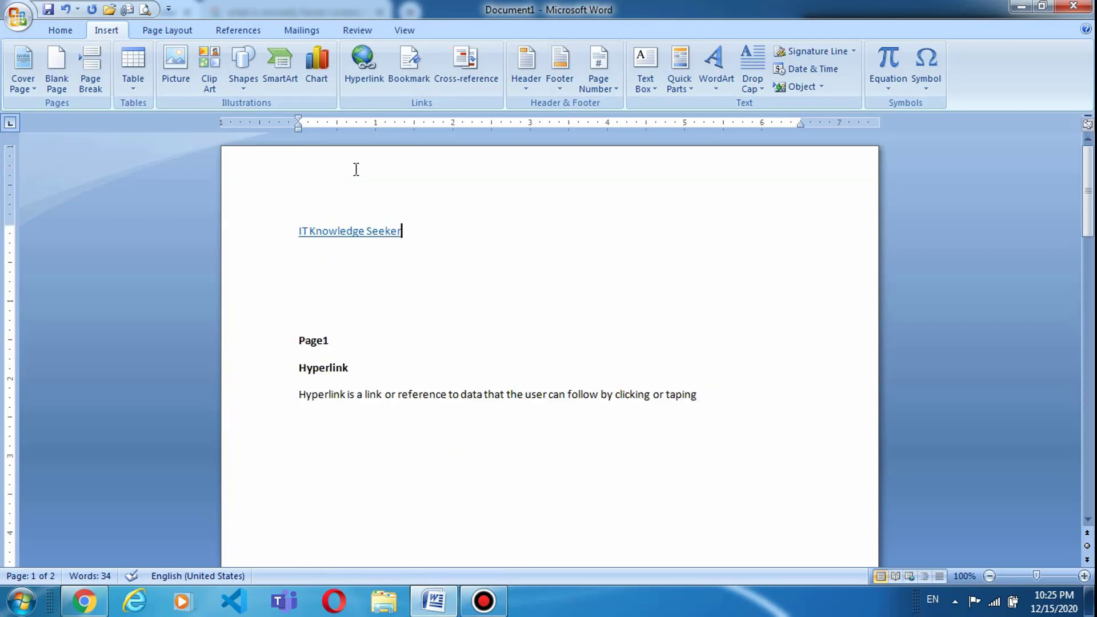
click(336, 327)
drag(340, 339, 296, 332)
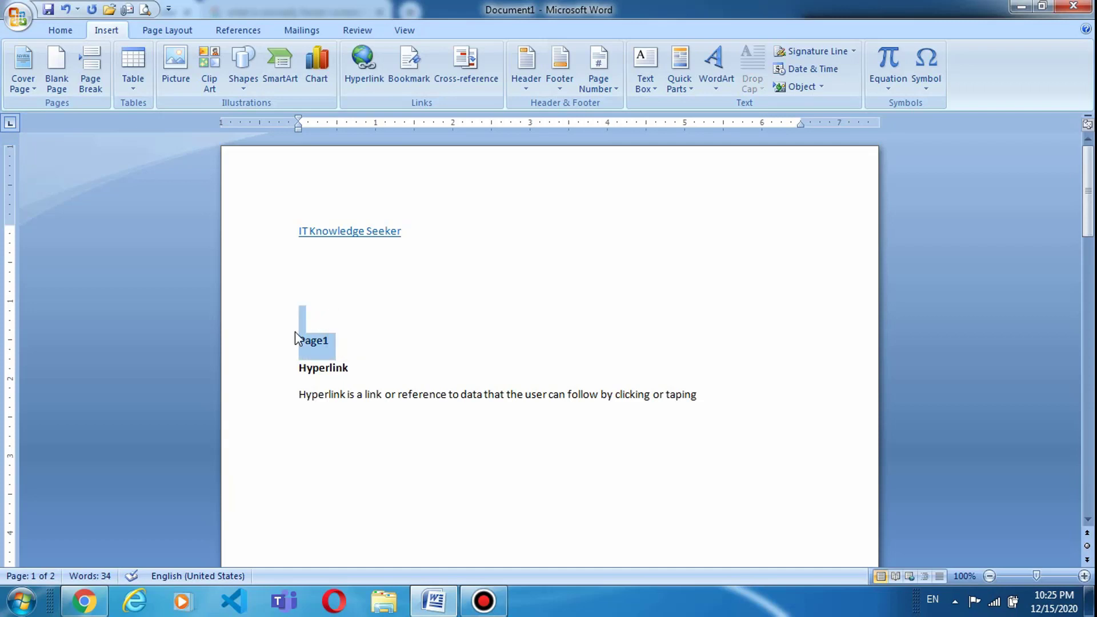
click(502, 255)
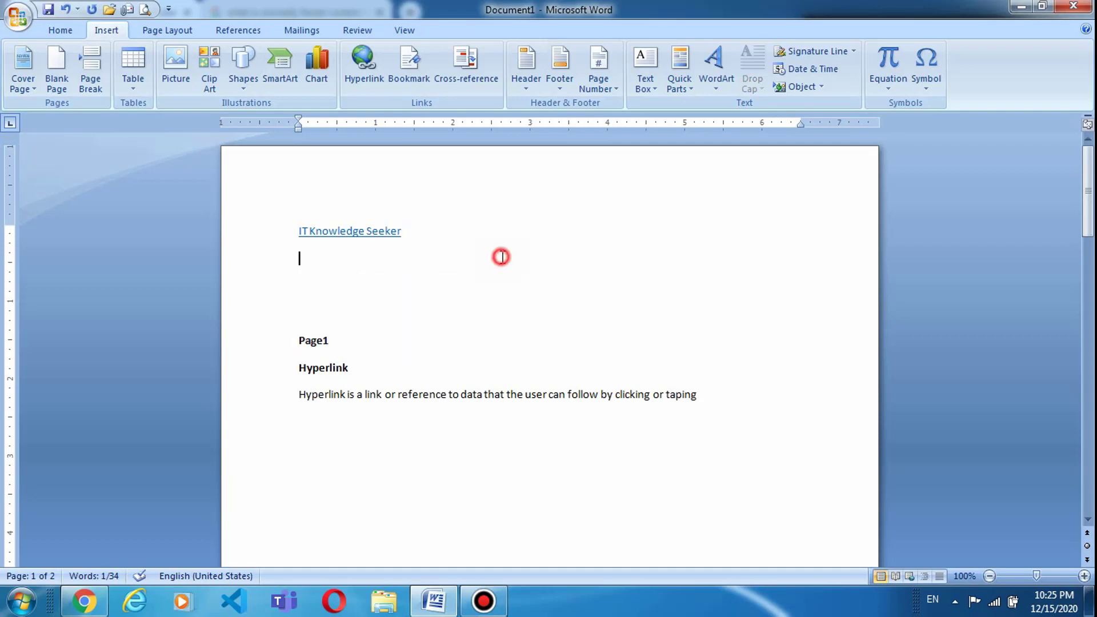
click(400, 80)
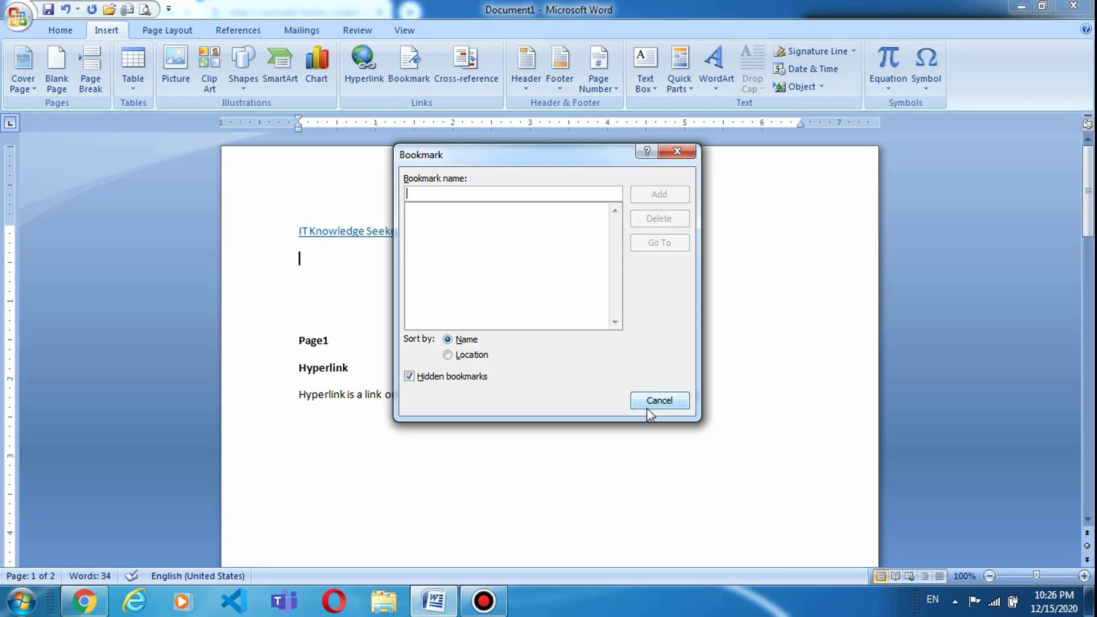
click(661, 403)
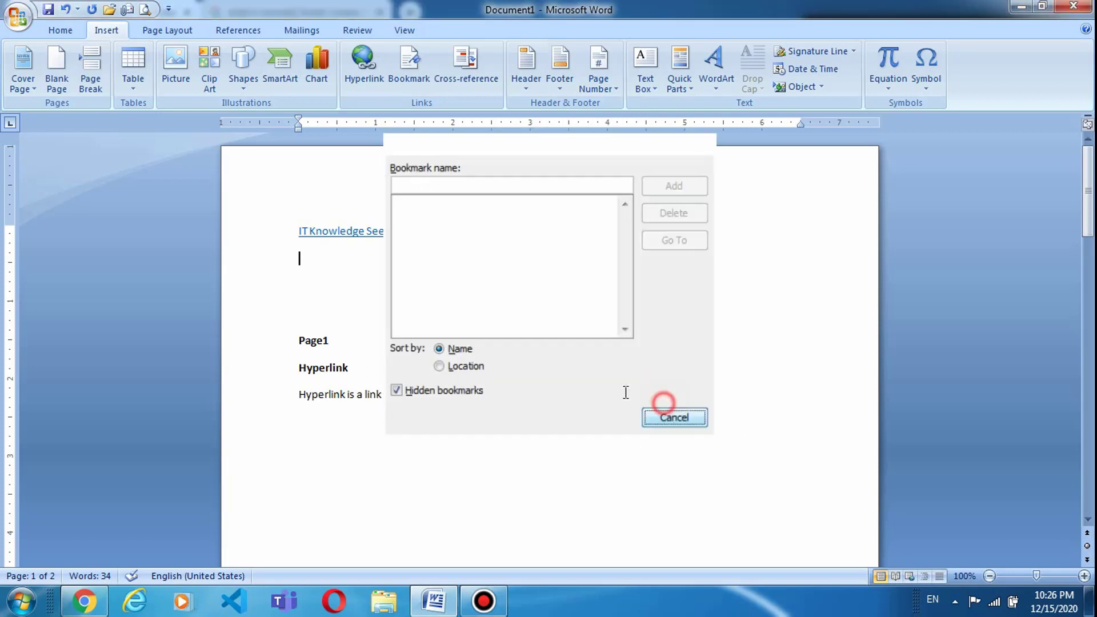
- Add a bookmark named page1 to the "Page1" heading, including the blank line above it
drag(349, 345, 302, 314)
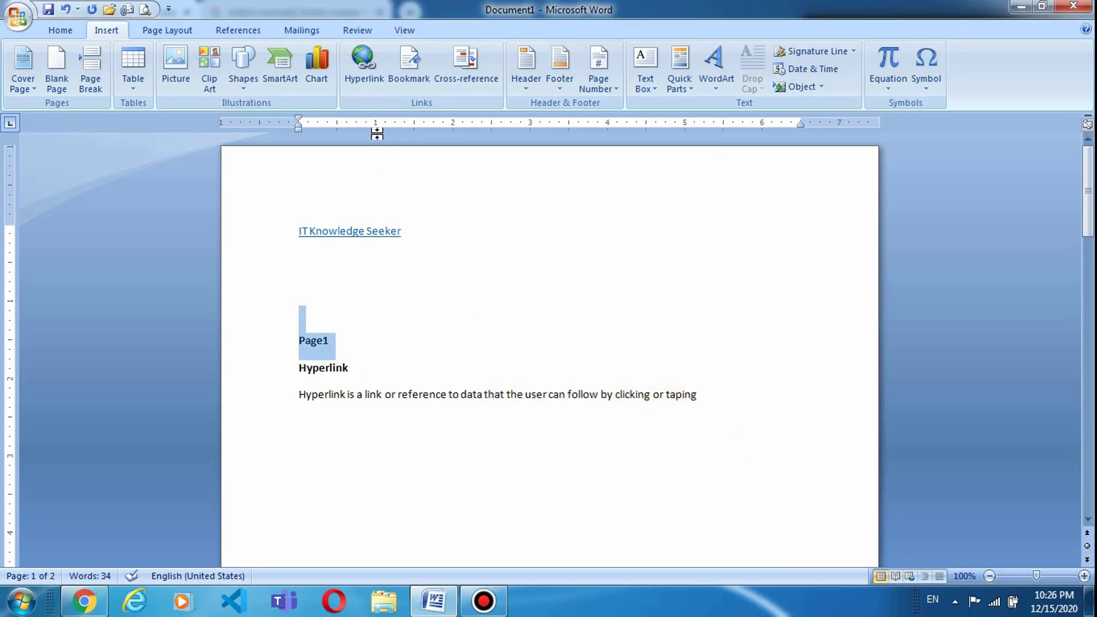
click(409, 62)
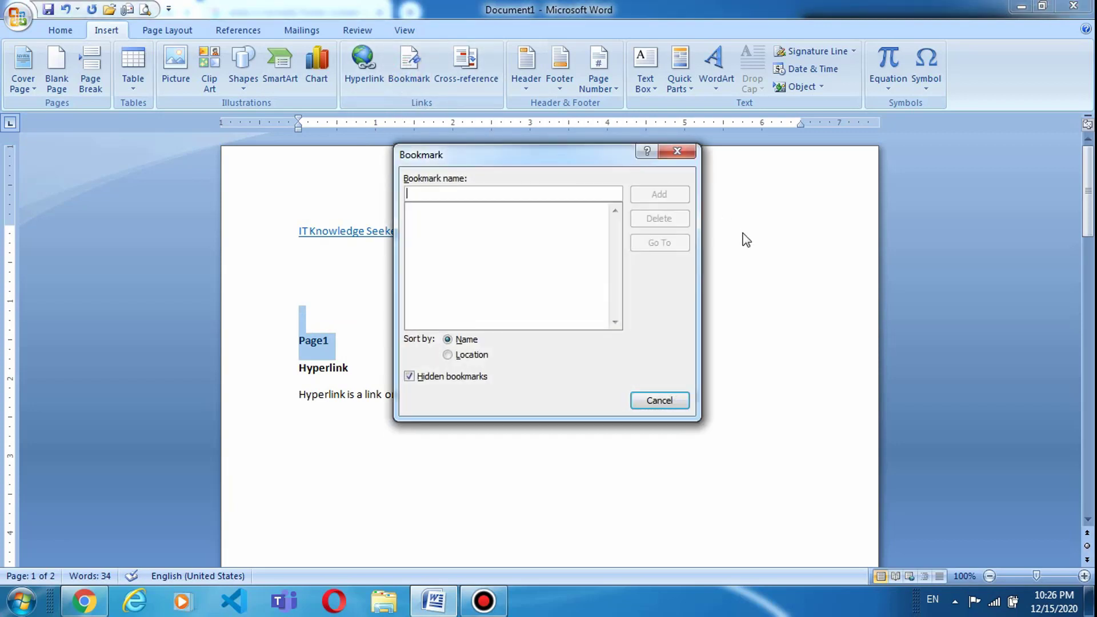
text(page1)
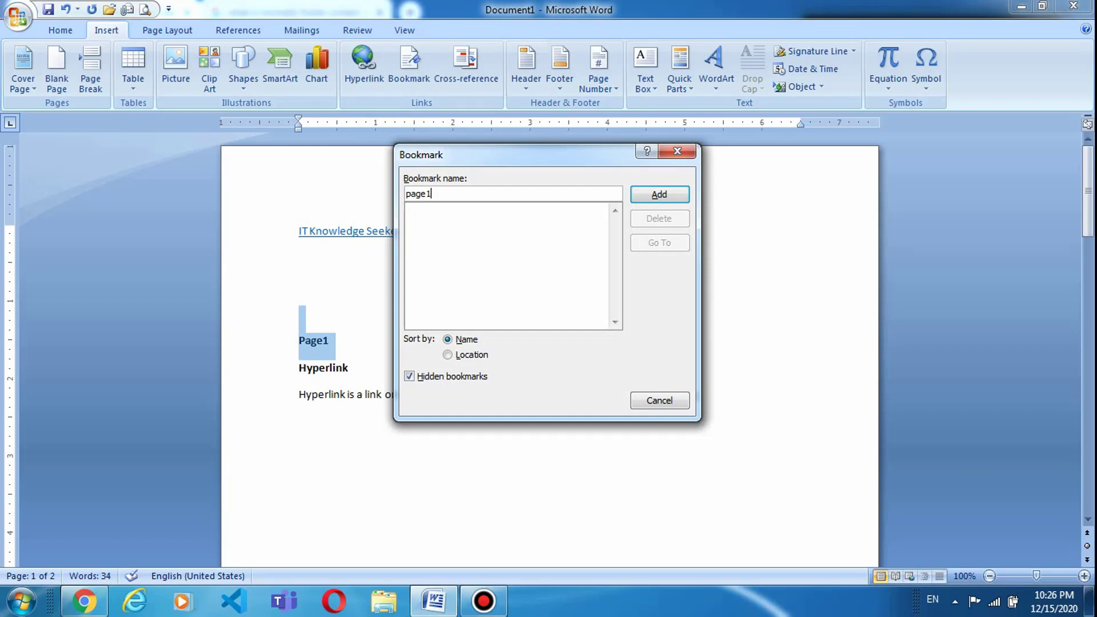
click(651, 195)
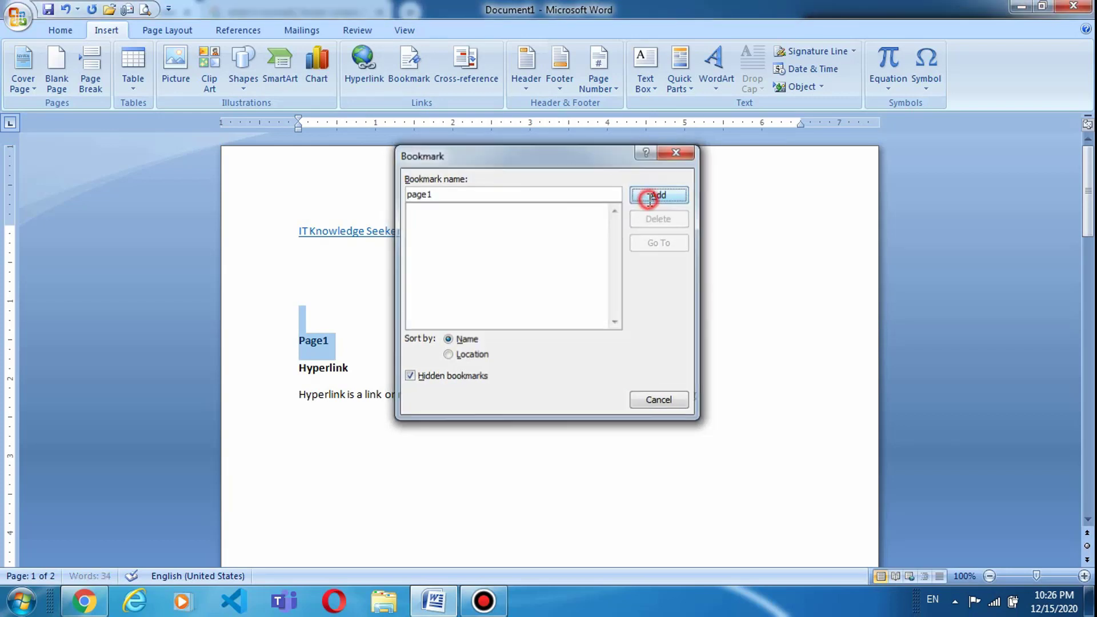
- Add a bookmark named page2 at the "Page 2" heading on the second page
scroll(612, 313, down, 18)
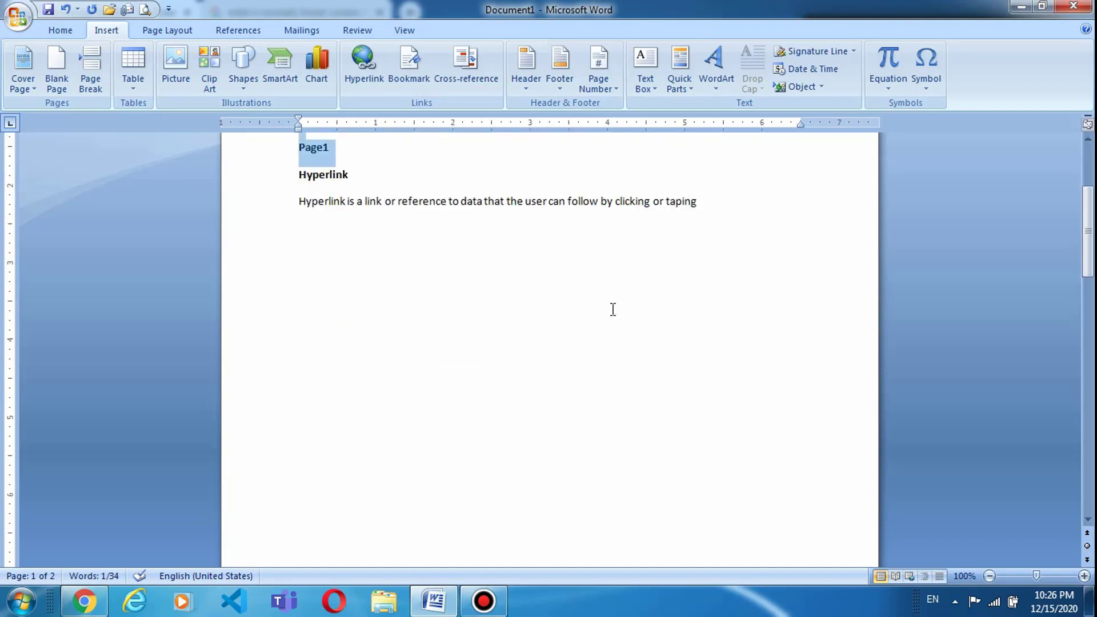
click(319, 247)
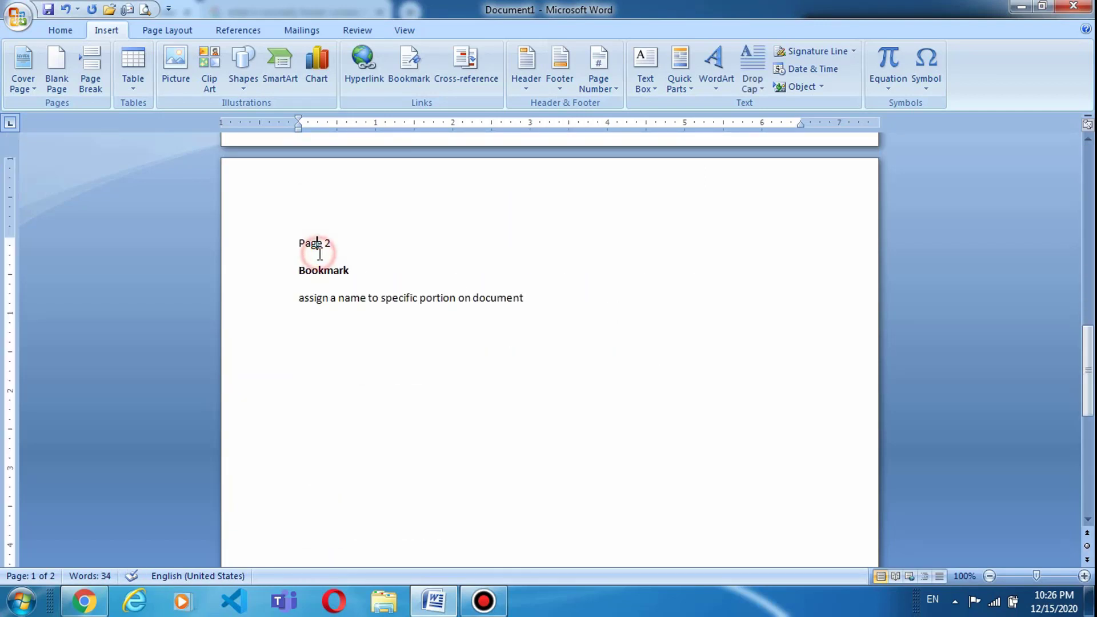
click(399, 84)
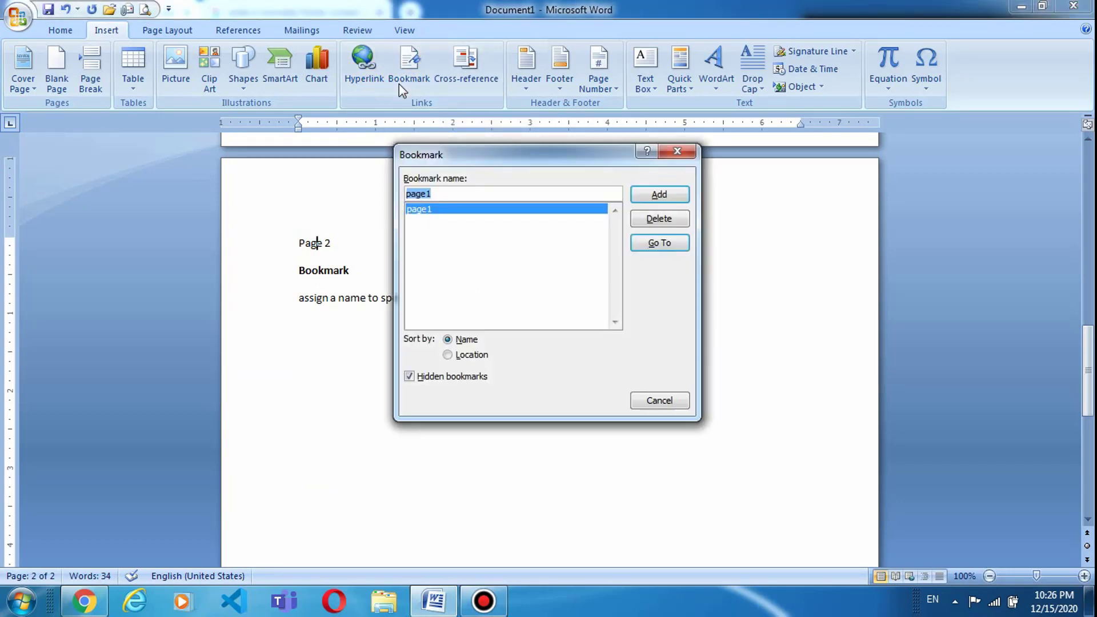
click(449, 194)
key(BackSpace)
text(2)
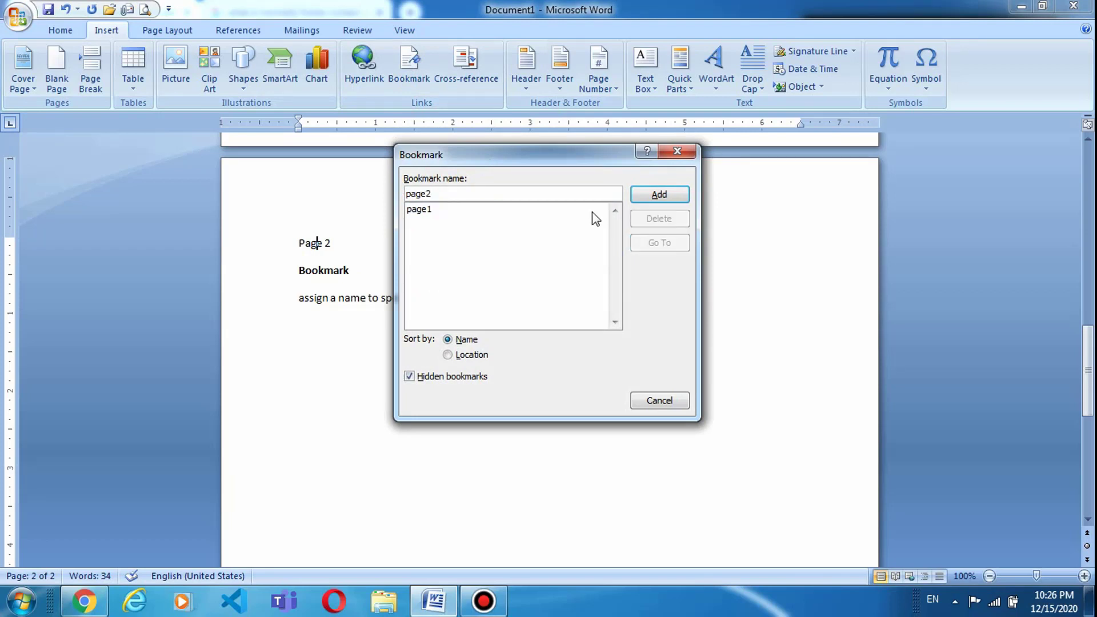
click(649, 192)
- Look over the bookmarked places on both pages of the document
scroll(435, 295, up, 3)
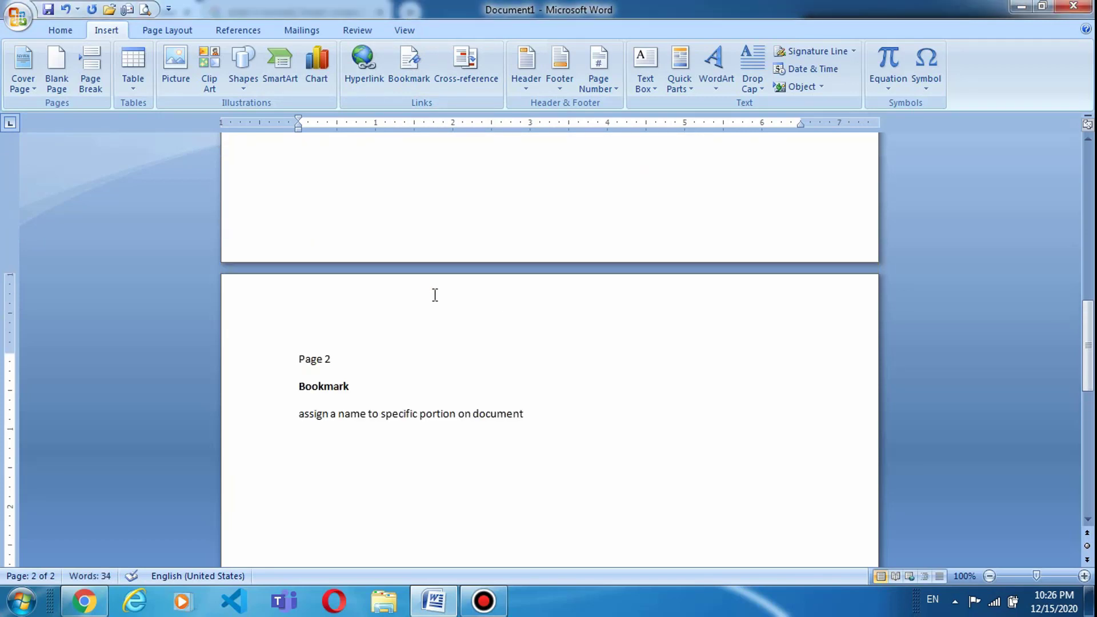
scroll(435, 295, up, 20)
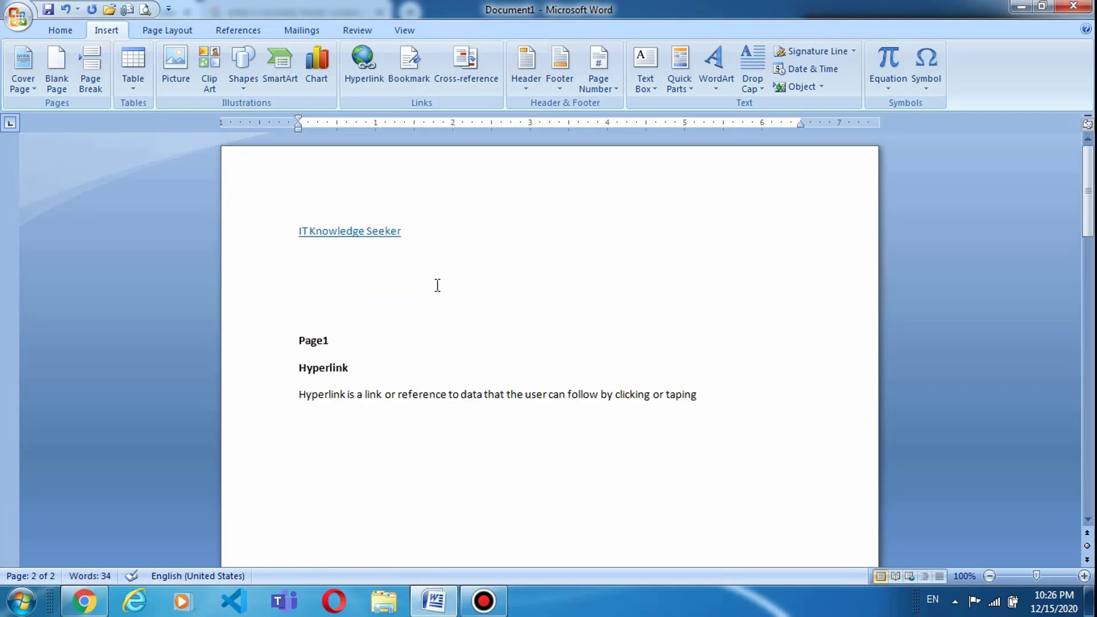
scroll(437, 291, down, 5)
scroll(436, 302, up, 5)
scroll(438, 305, down, 2)
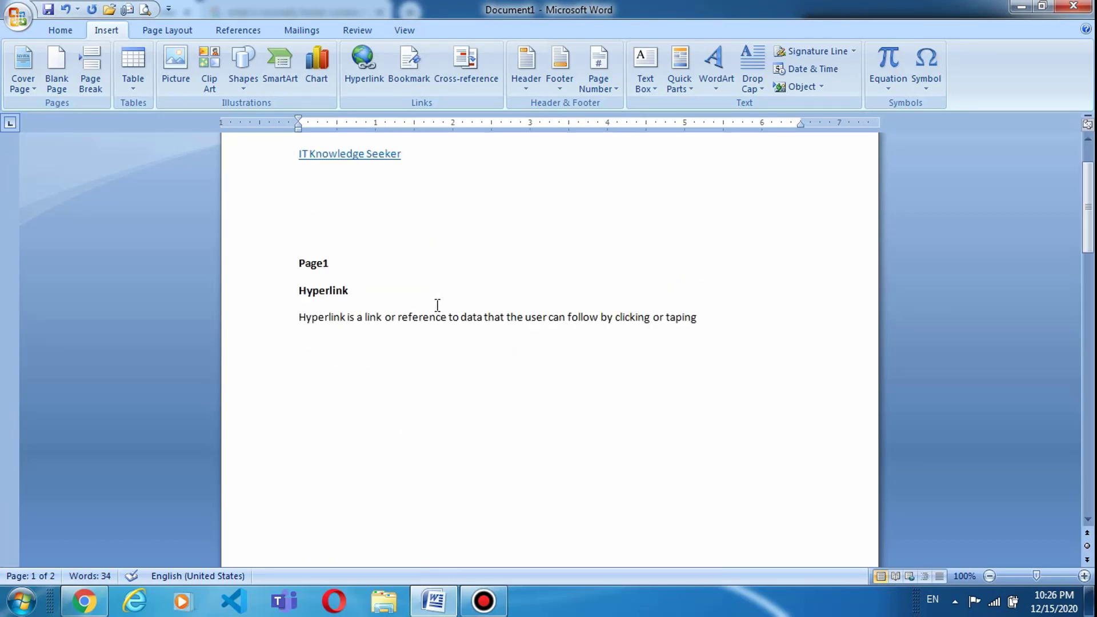
scroll(437, 304, down, 2)
scroll(408, 293, down, 3)
scroll(408, 291, up, 5)
scroll(483, 475, down, 10)
scroll(478, 477, up, 2)
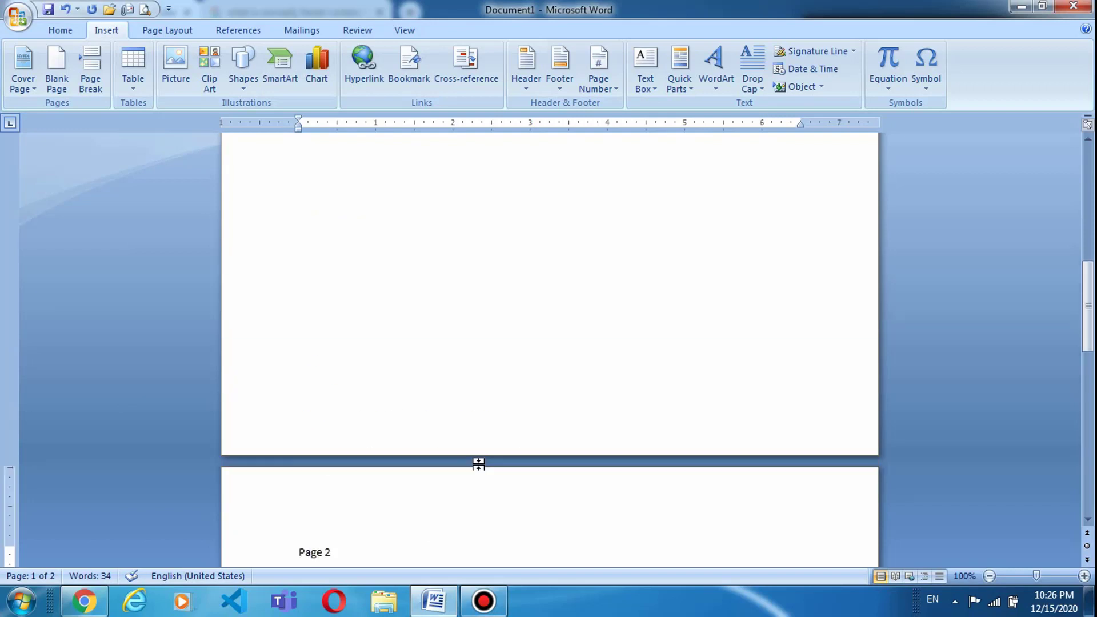
scroll(473, 431, up, 15)
- Jump to the page2 bookmark with Go To and close the Find and Replace dialog
click(58, 32)
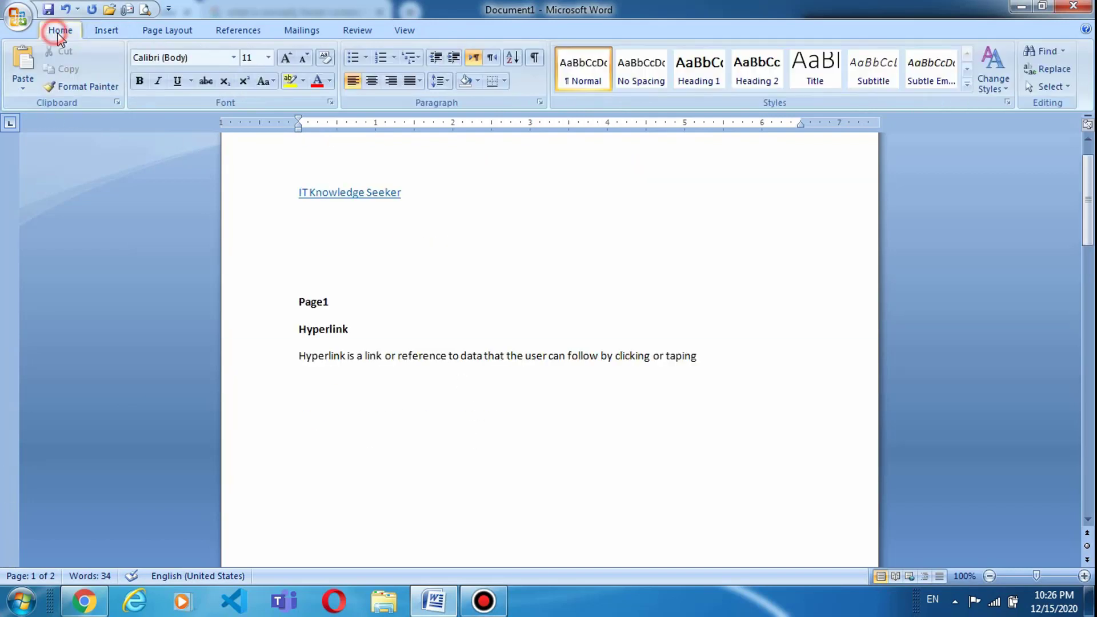
click(1056, 53)
click(1048, 81)
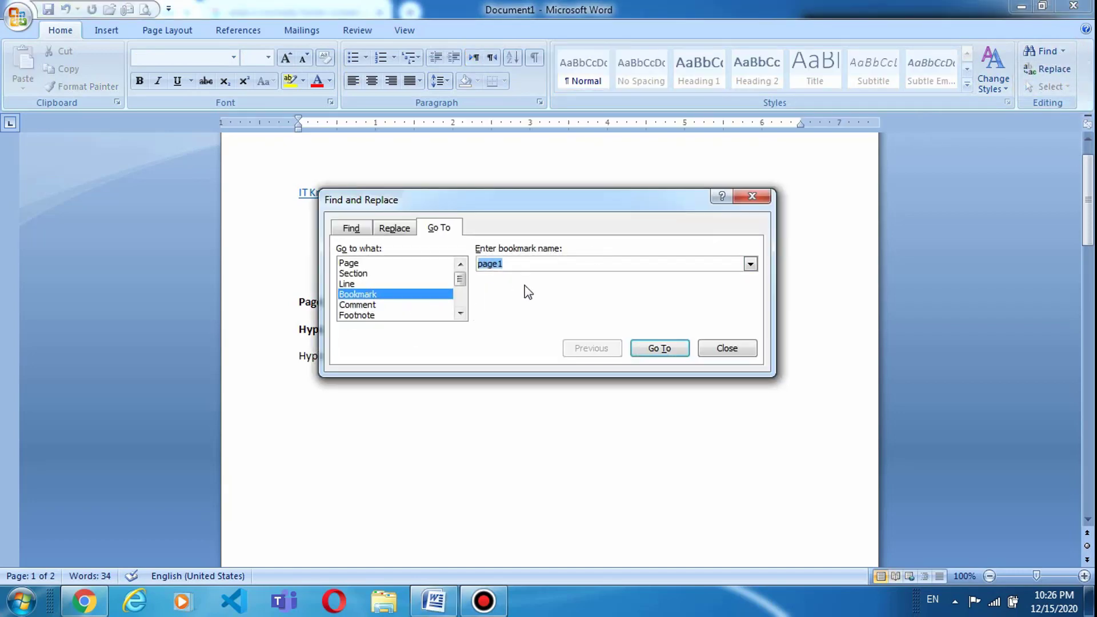
click(533, 264)
click(750, 264)
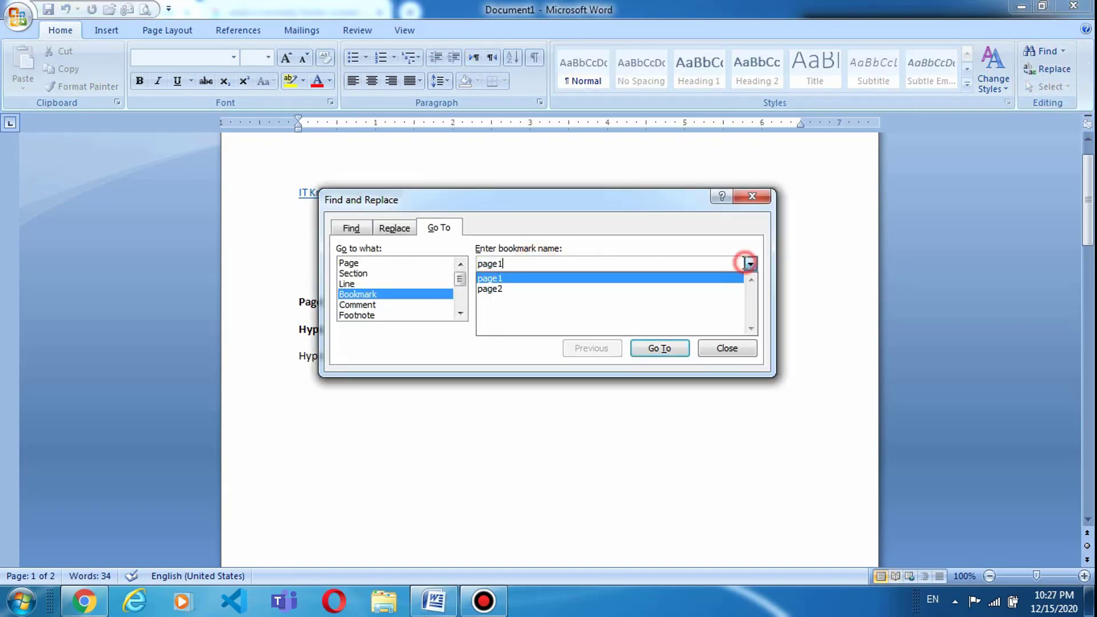
click(519, 286)
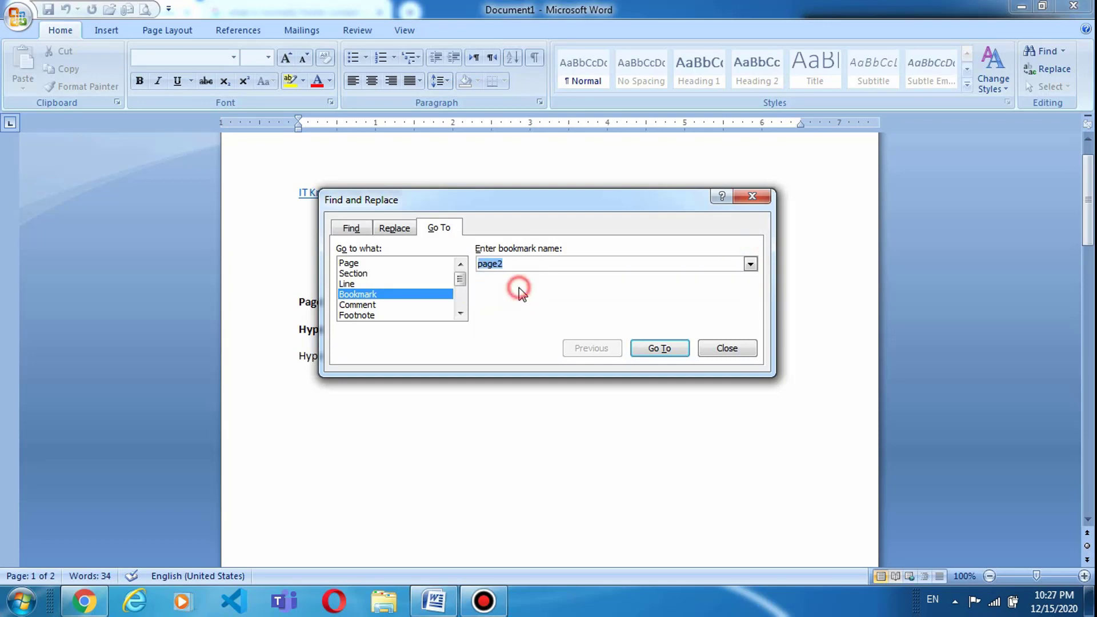
click(660, 350)
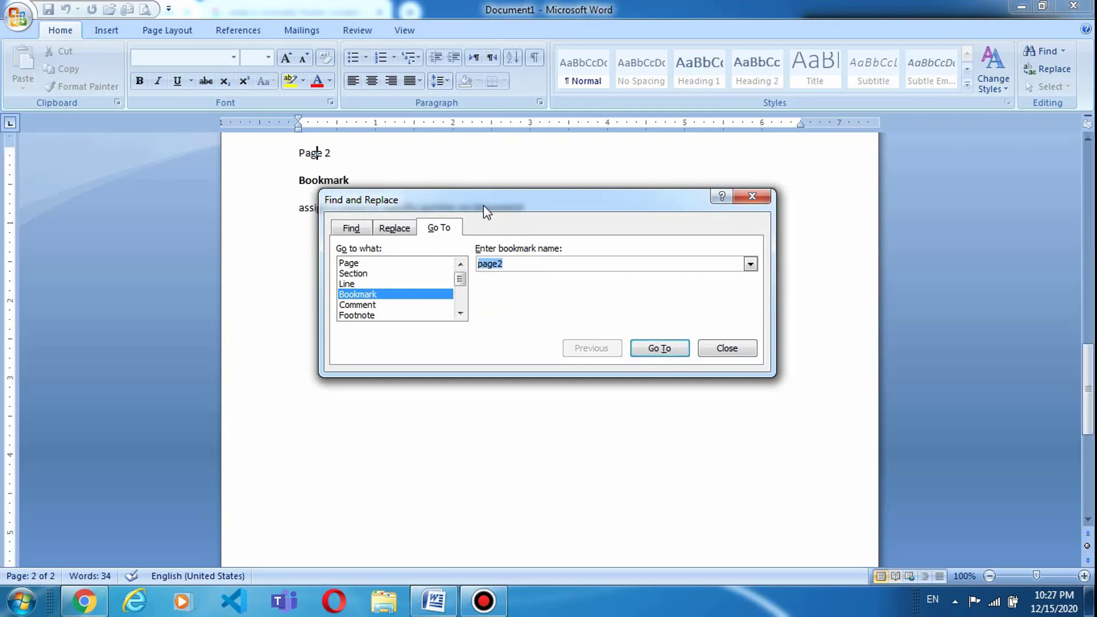
click(744, 348)
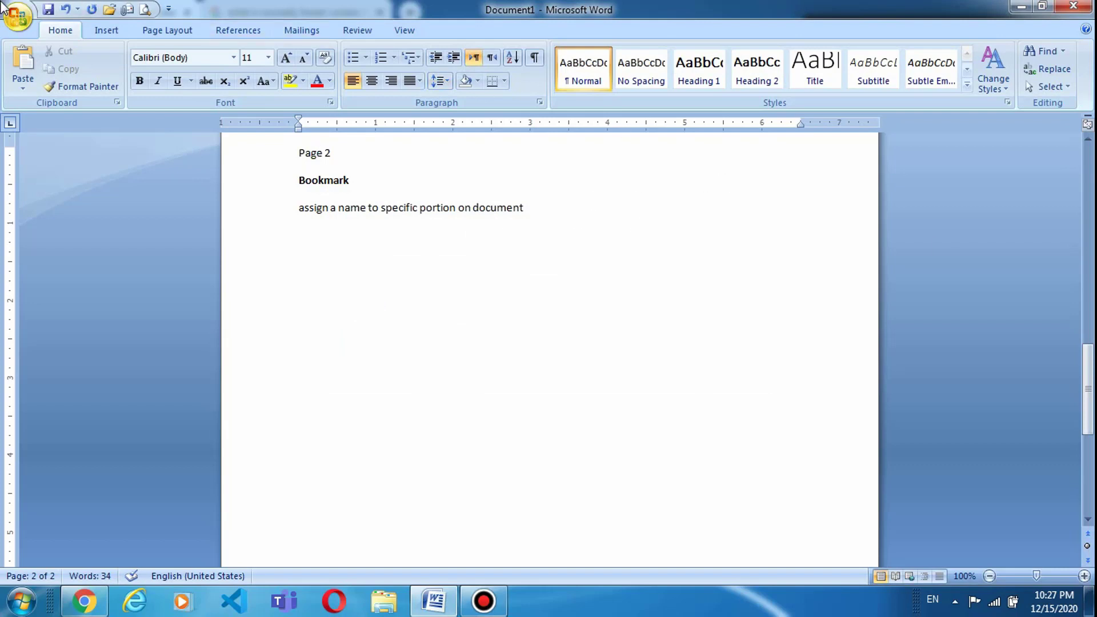
- Insert a hyperlinked cross-reference to the text of bookmark page1 on the blank line between the "IT Knowledge Seeker" link and the "Page1" heading
click(106, 32)
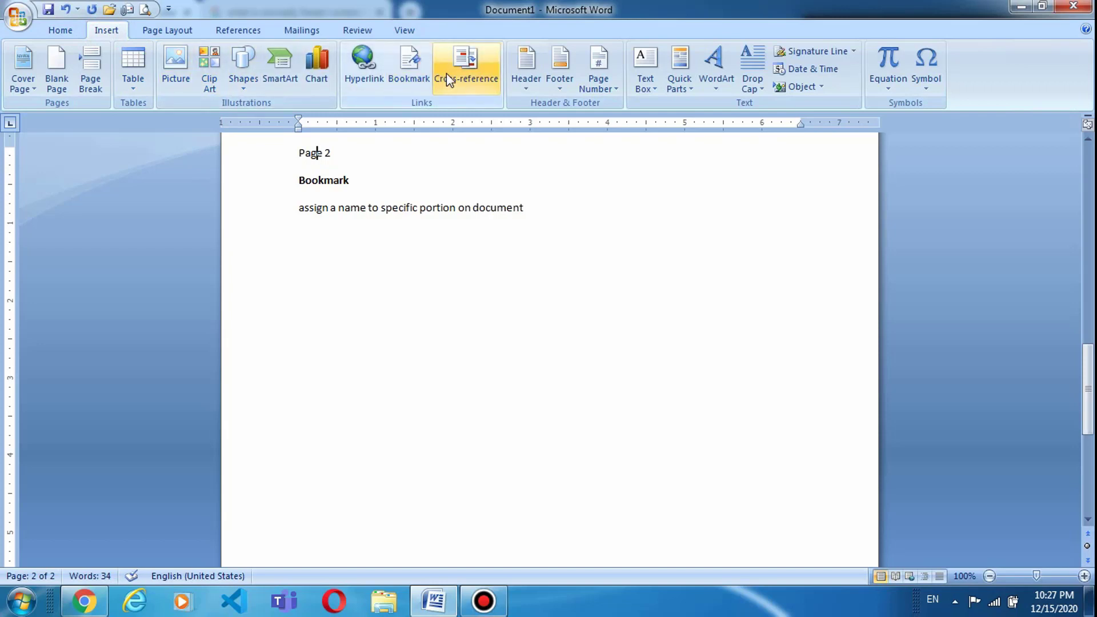
scroll(517, 194, up, 20)
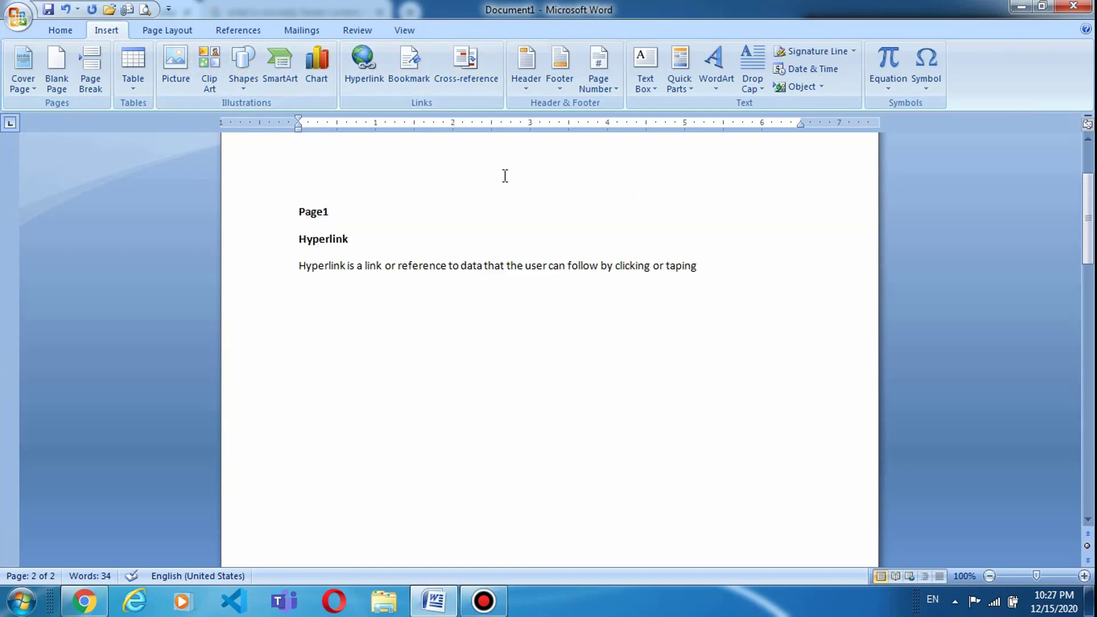
click(371, 281)
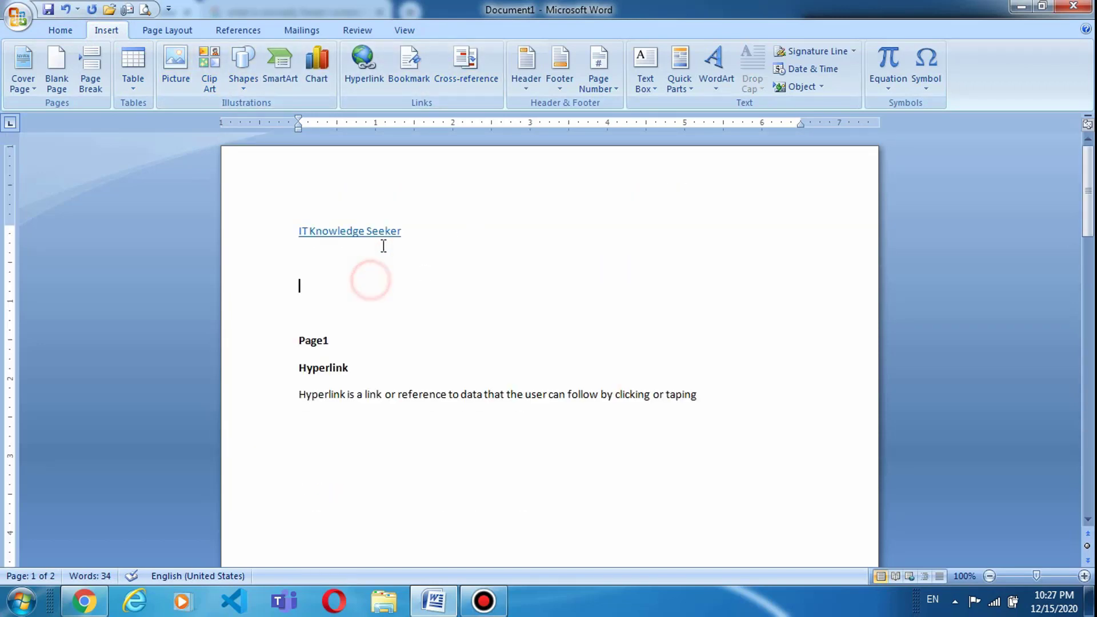
click(452, 71)
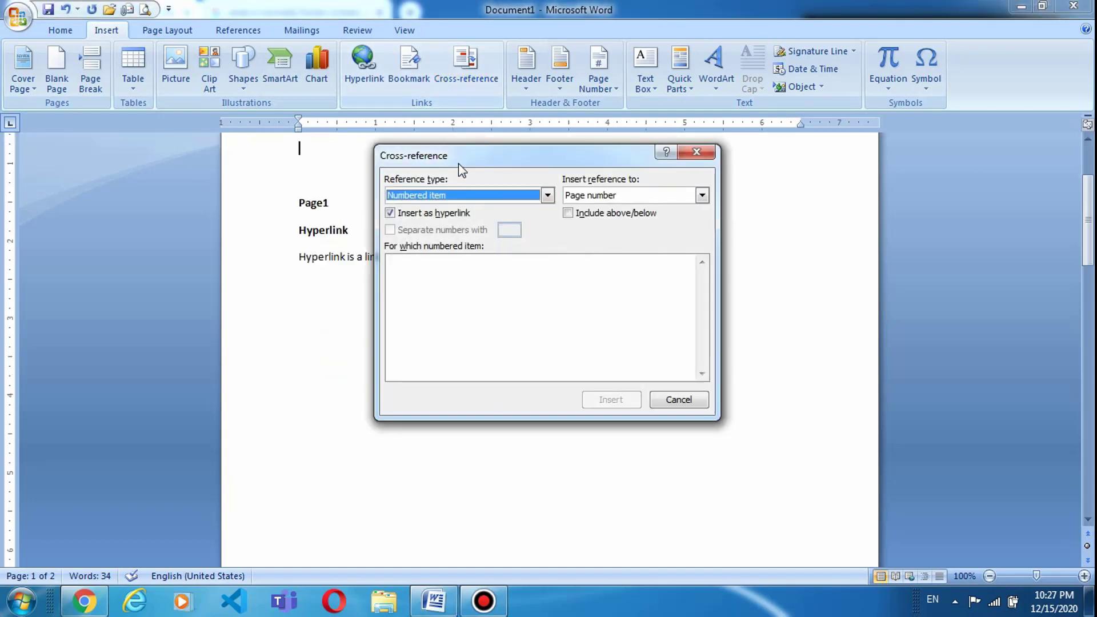
click(507, 200)
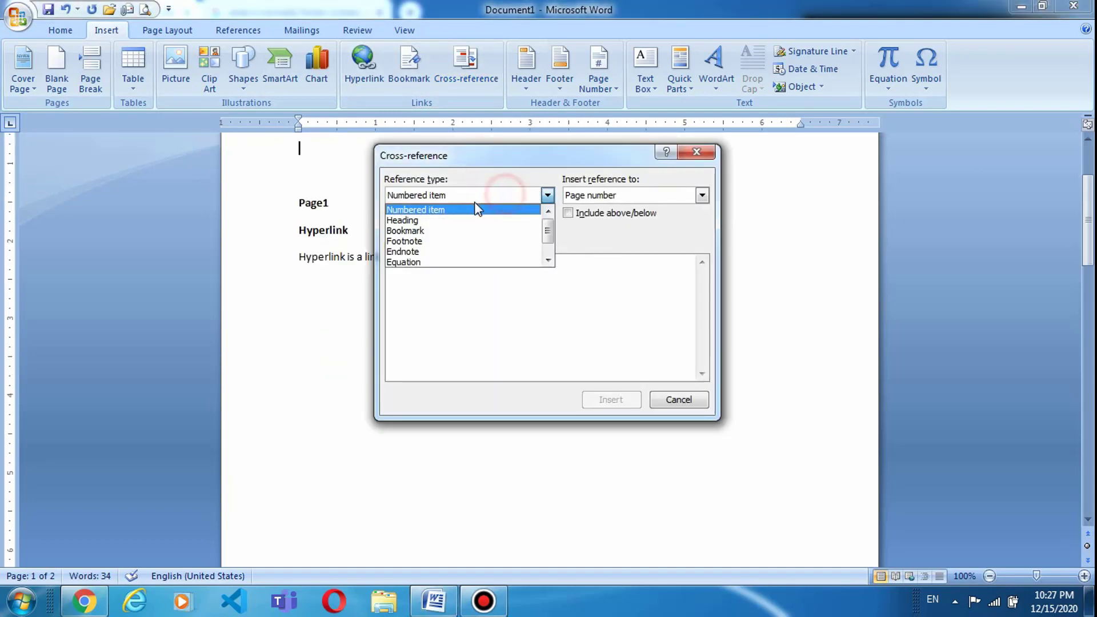
click(435, 232)
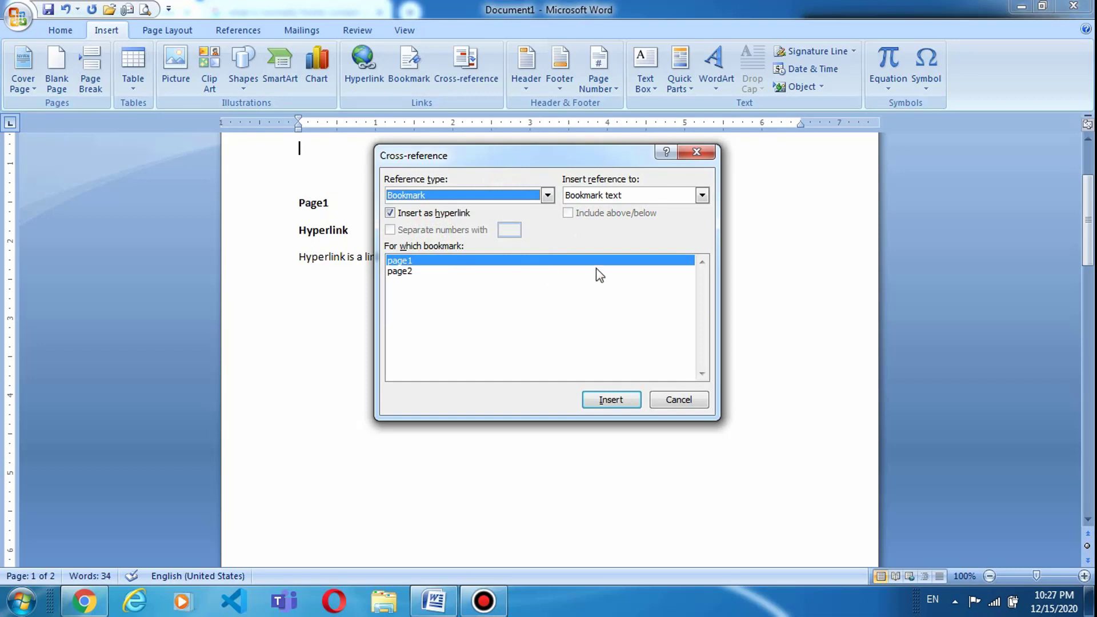
drag(550, 153, 690, 151)
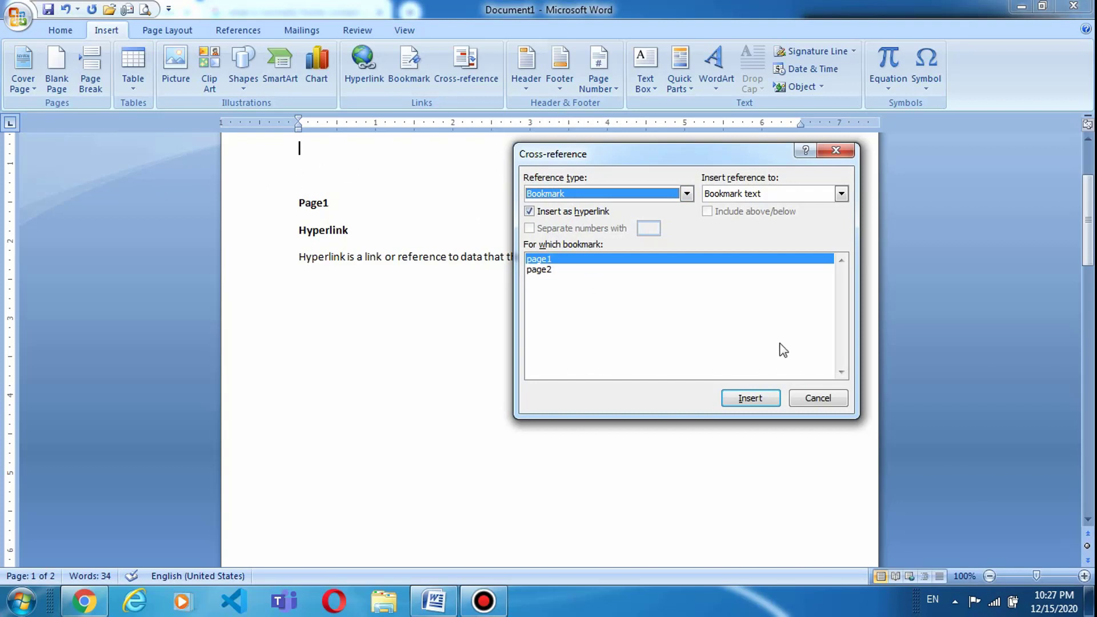
click(746, 401)
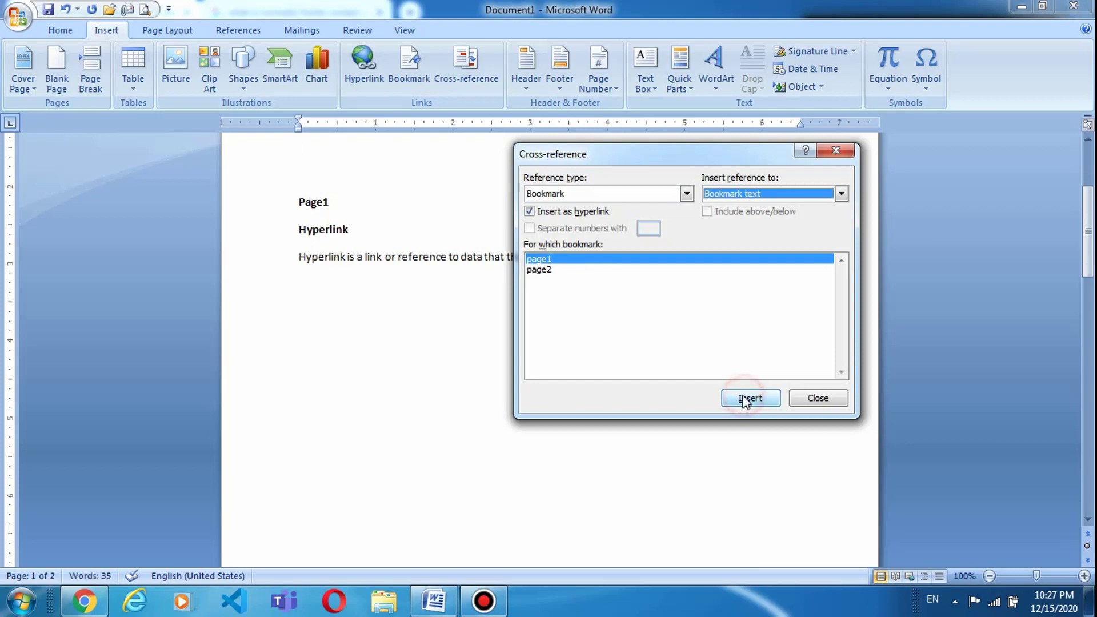
- Try to add a bookmark text cross-reference to page2 after the page1 reference, and close the Cross-reference dialog
click(540, 269)
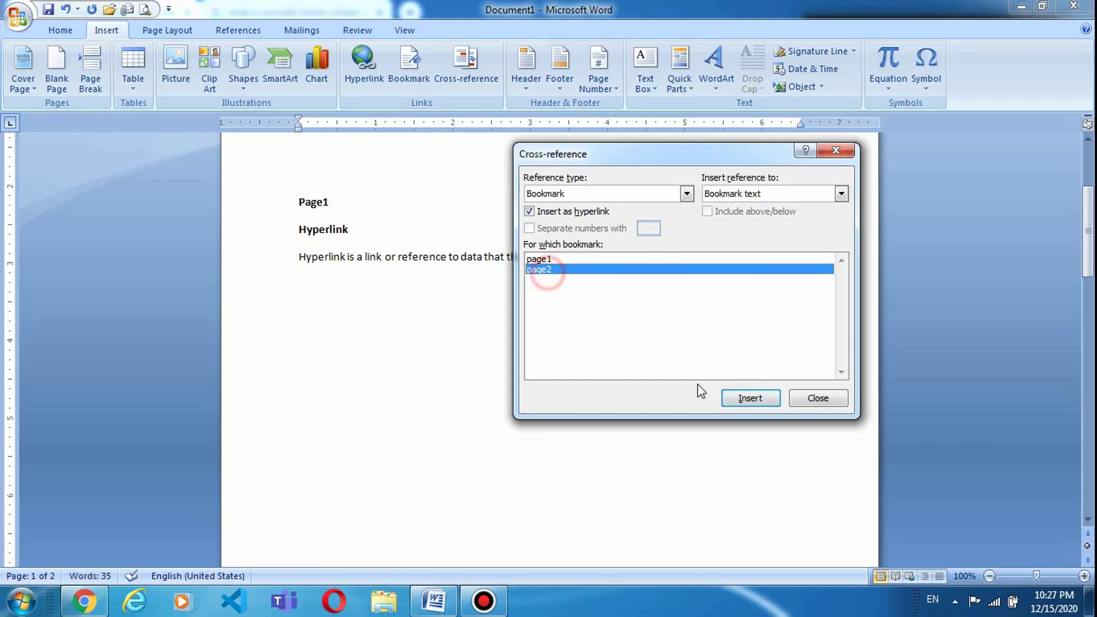
click(750, 398)
click(807, 402)
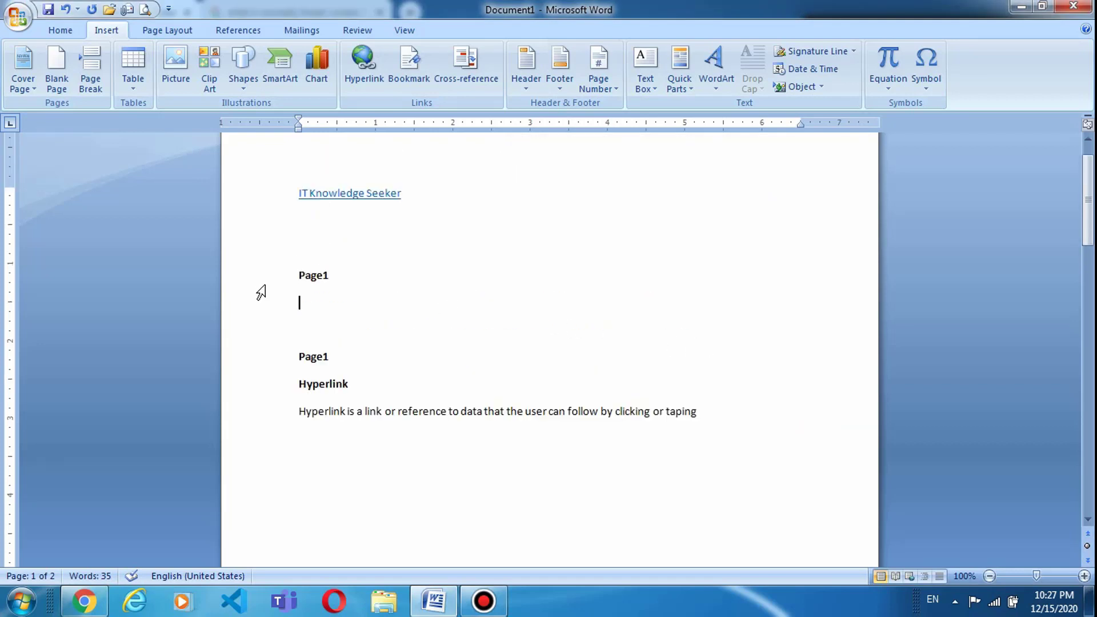
- Delete the inserted "Page1" cross-reference above the original "Page1" heading
mouse_move(312, 277)
scroll(560, 177, down, 15)
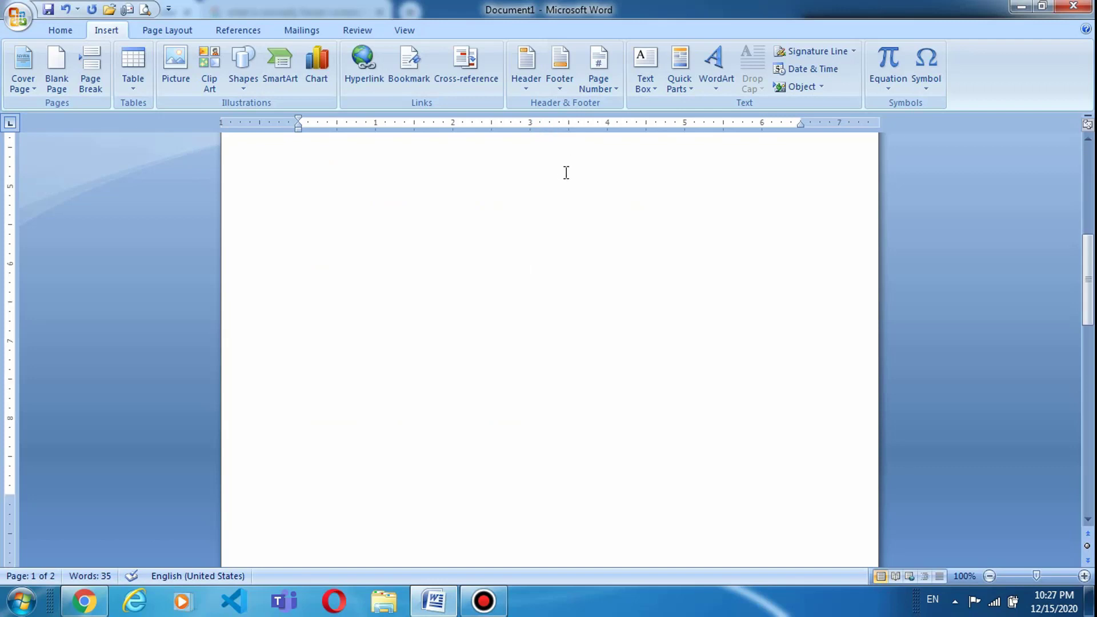
click(369, 232)
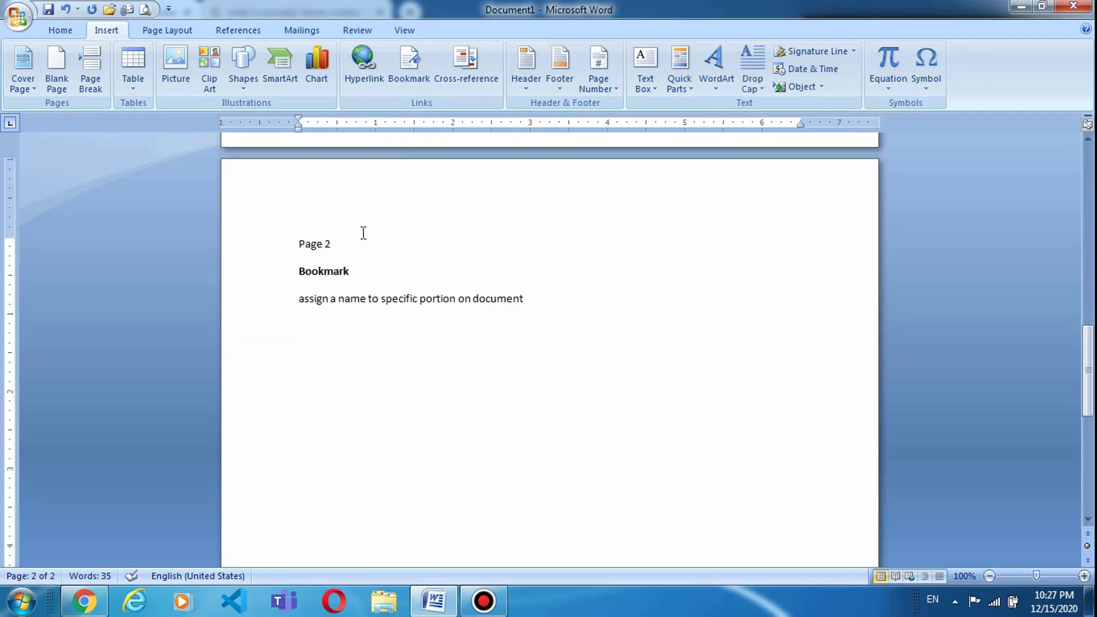
scroll(377, 223, up, 15)
scroll(383, 212, up, 5)
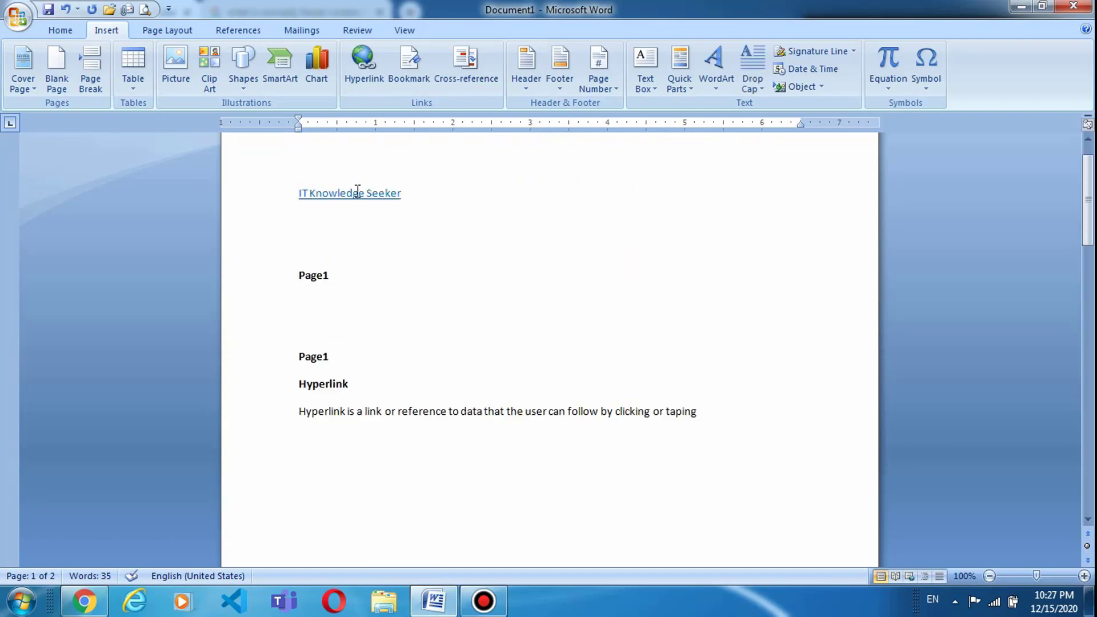
click(347, 309)
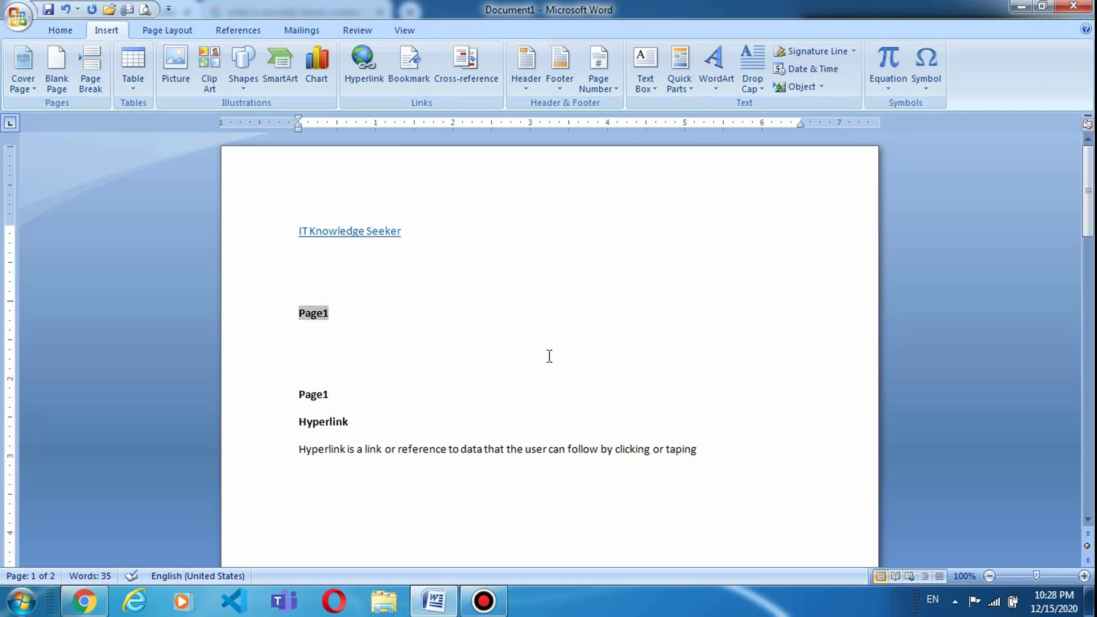
key(Delete)
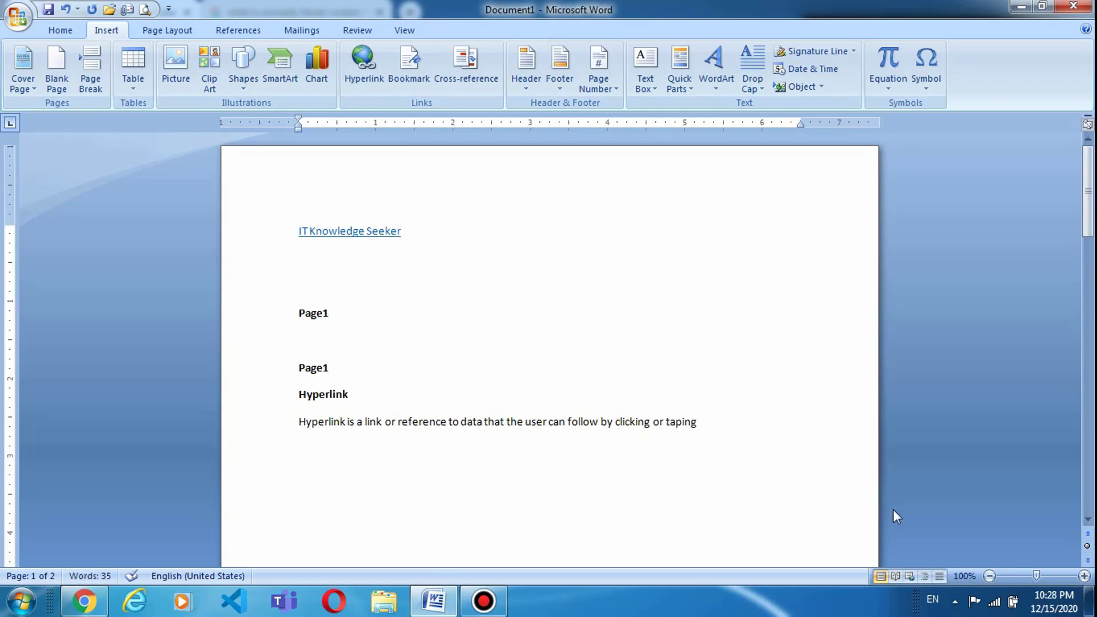
key(BackSpace)
key(BackSpace)
key(BackSpace)
key(BackSpace)
key(BackSpace)
key(BackSpace)
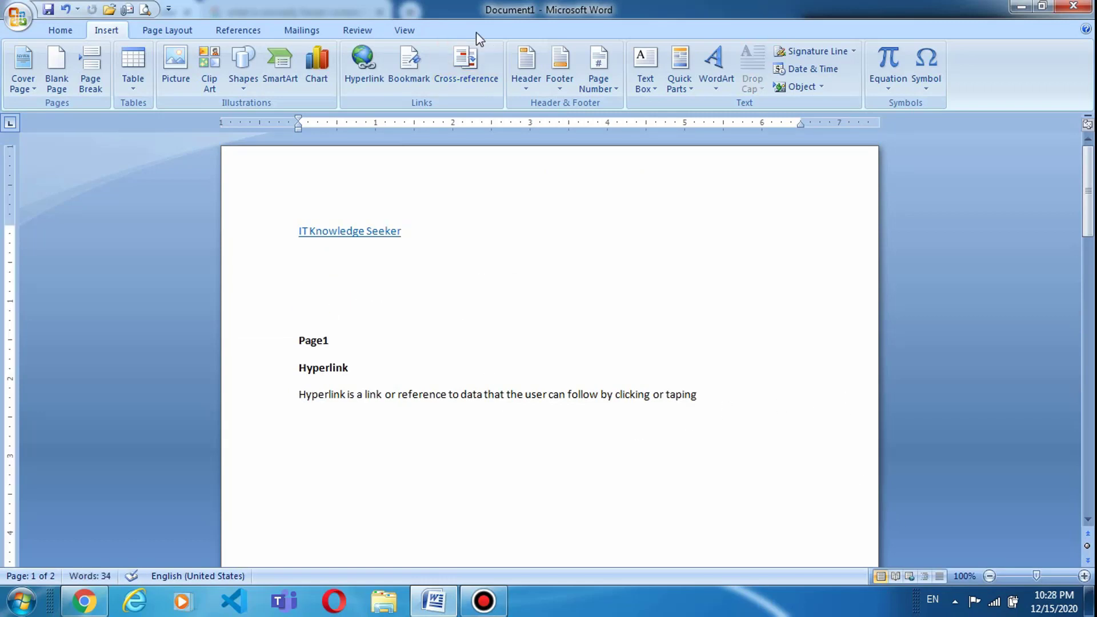
- Try to insert a cross-reference to the text of bookmark page2 above the "Page1" heading
click(472, 62)
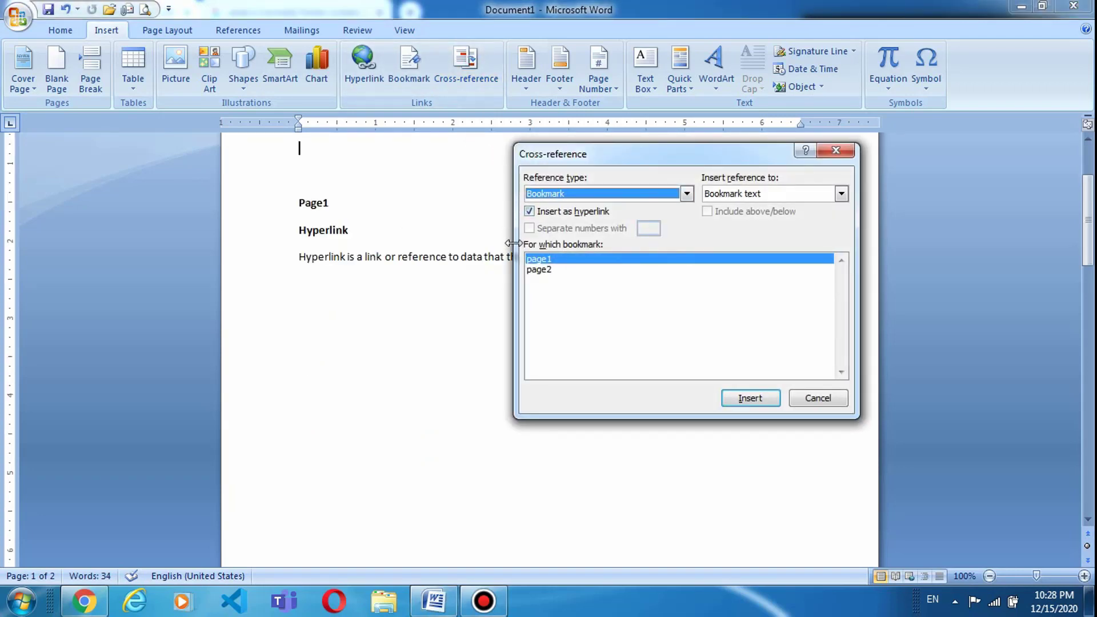
click(541, 271)
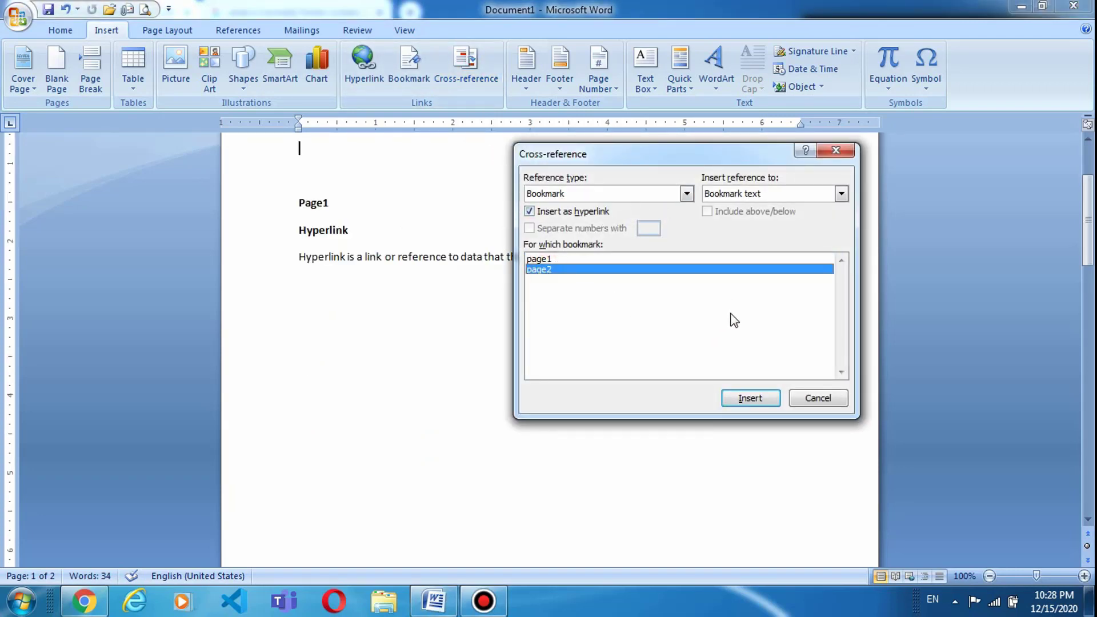
click(739, 399)
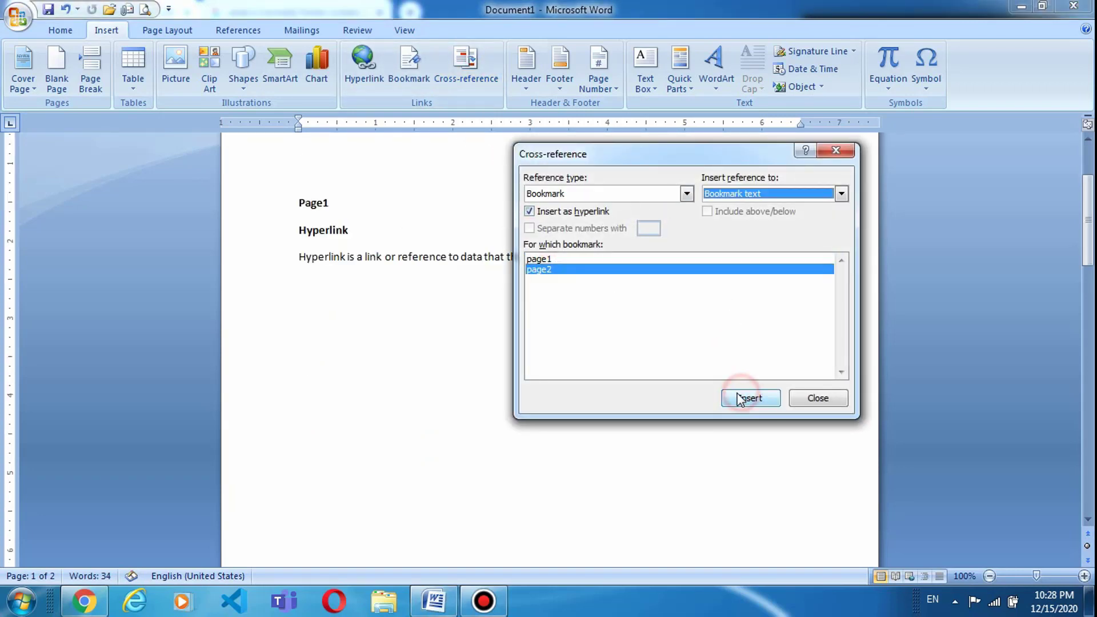
click(819, 398)
scroll(589, 341, up, 5)
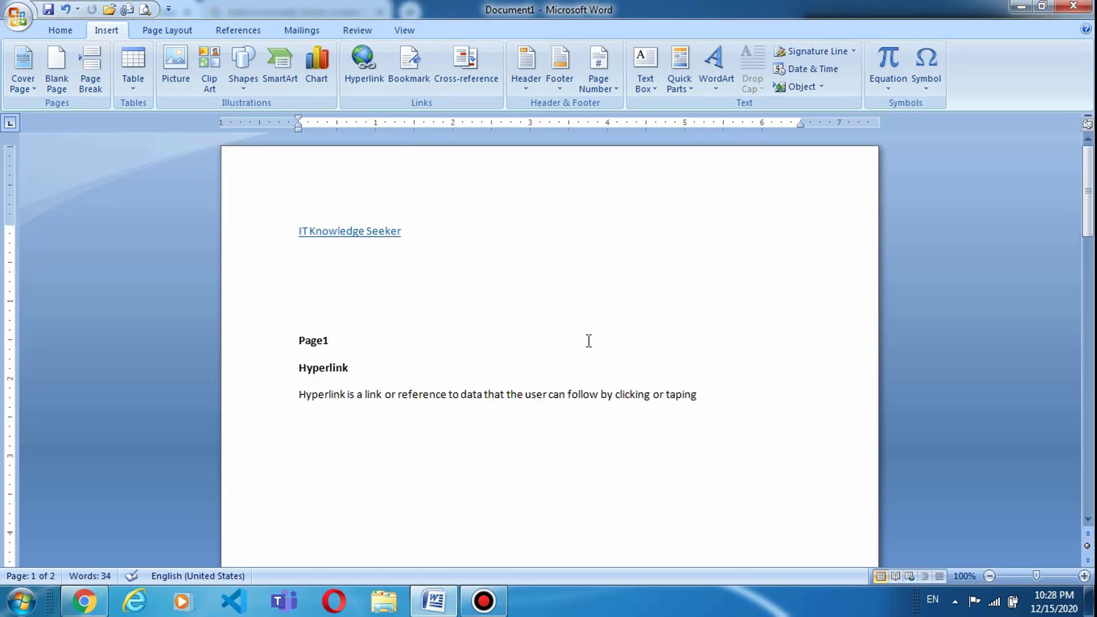
- Retry the bookmark text cross-reference to page2 on the blank line below the "IT Knowledge Seeker" link
click(379, 292)
scroll(379, 292, down, 1)
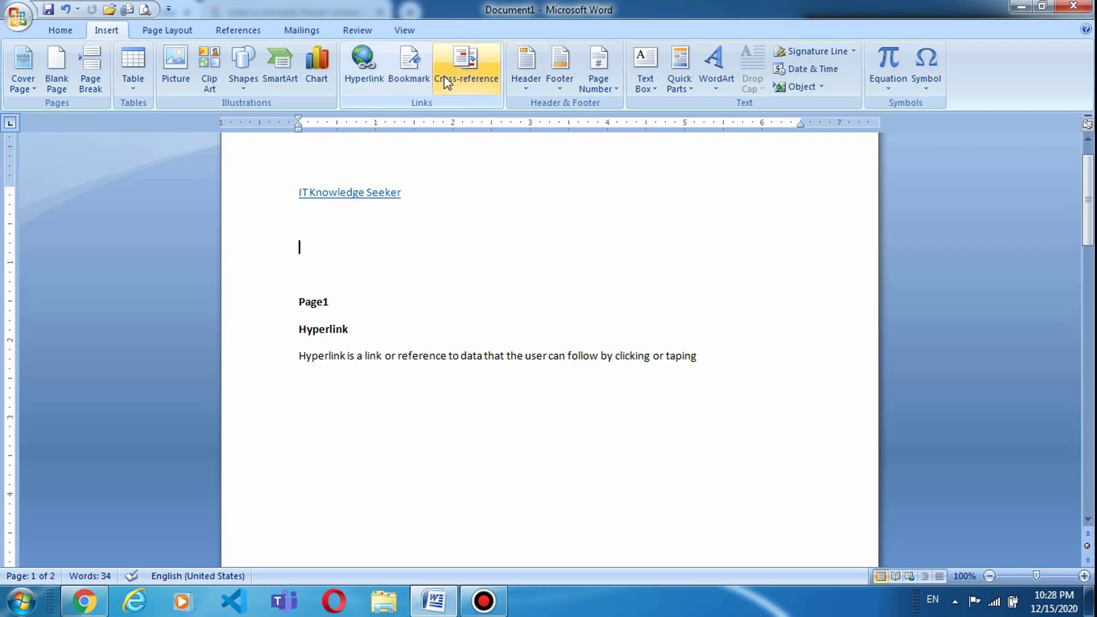
click(464, 66)
click(547, 270)
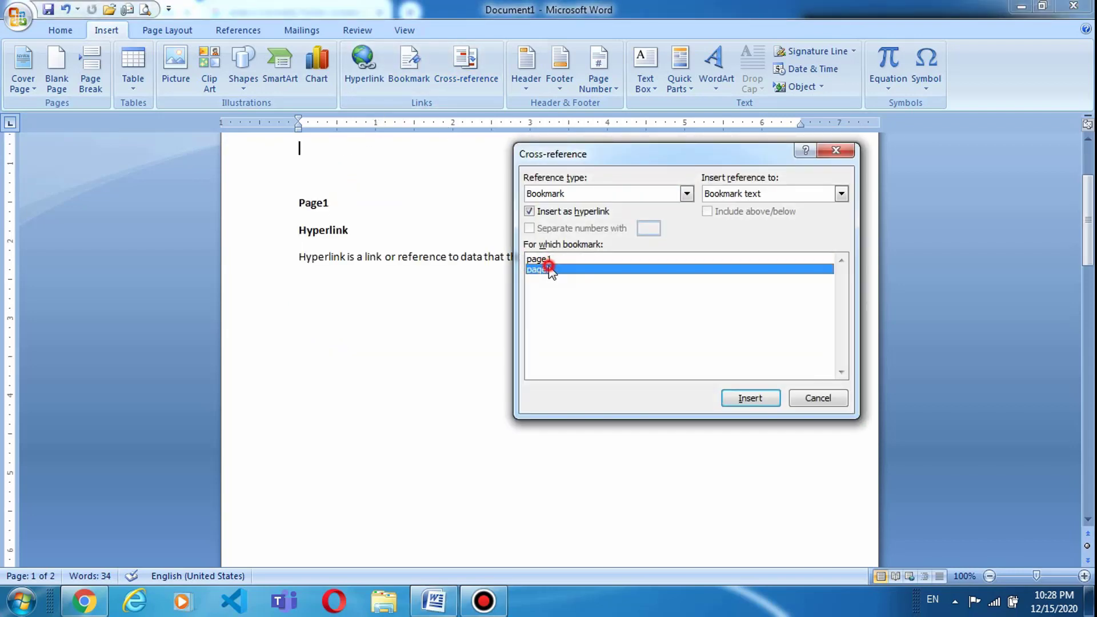
click(739, 400)
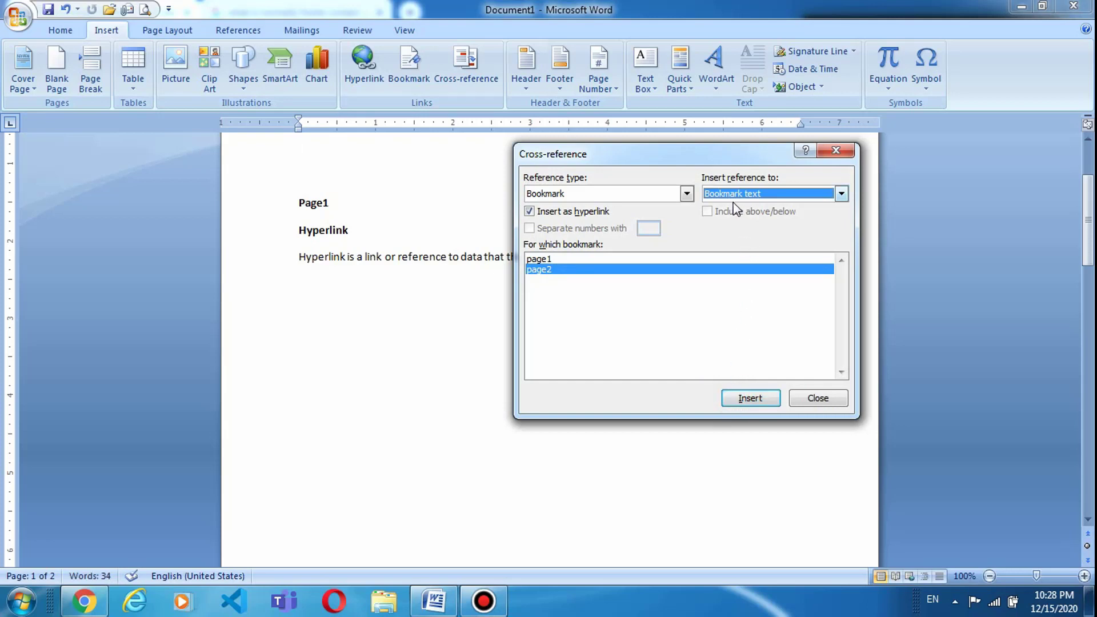
- Insert bookmark text cross-references to page1 and again to page2, and close the Cross-reference dialog
click(543, 258)
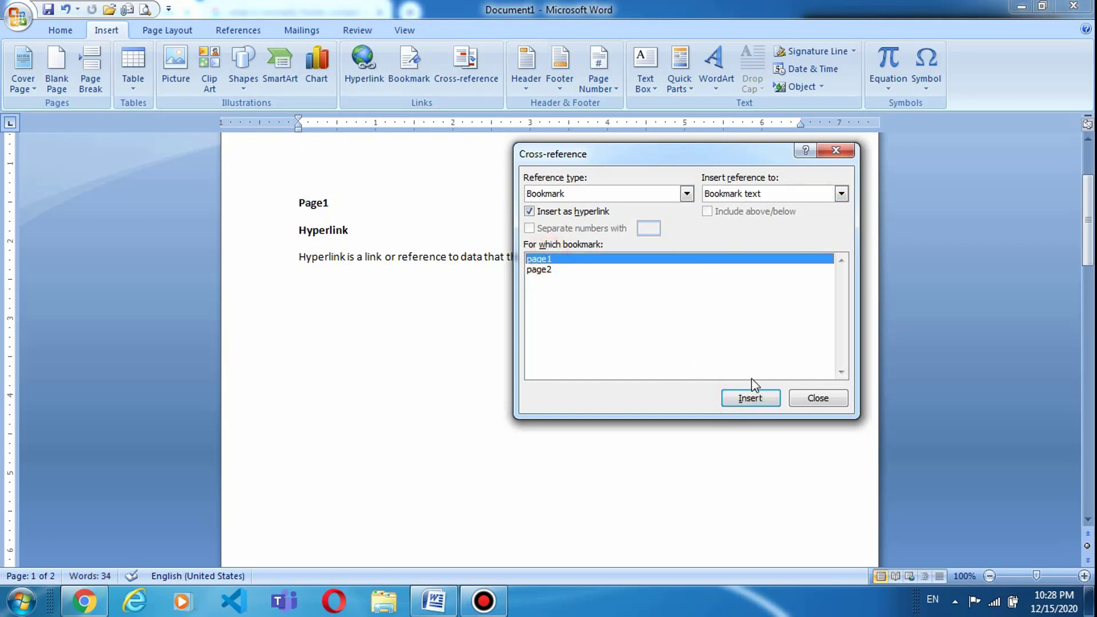
click(754, 398)
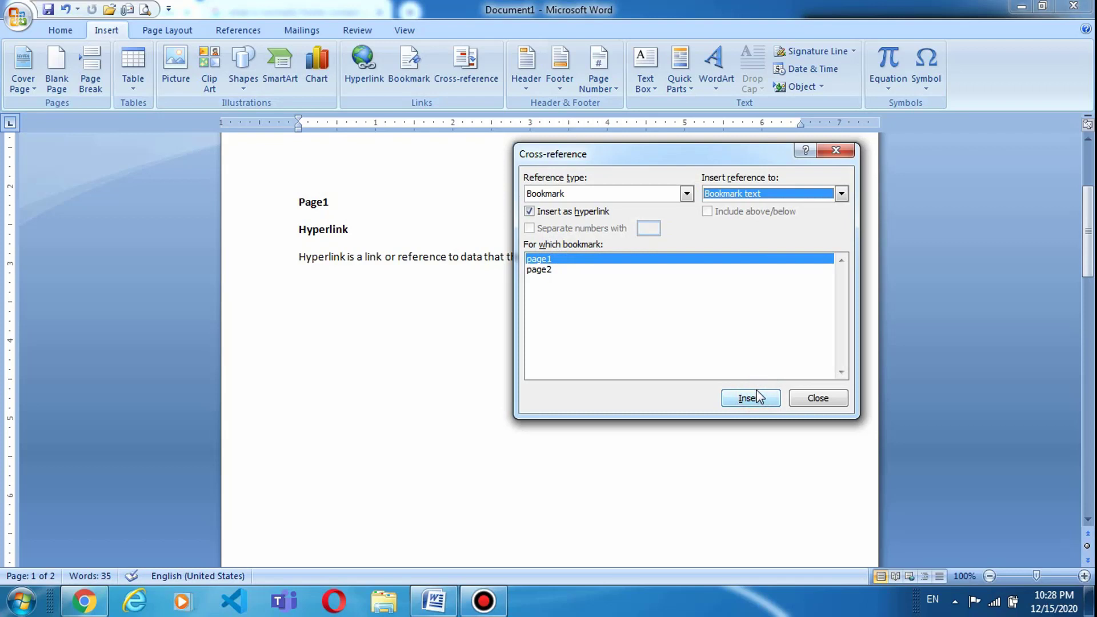
click(538, 269)
click(743, 396)
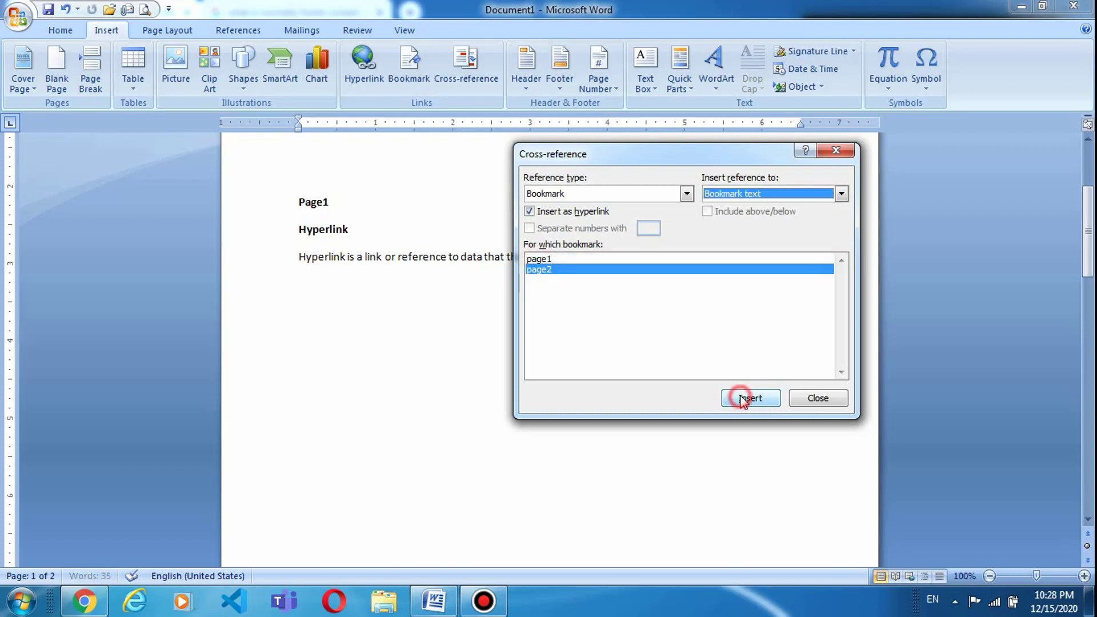
click(818, 398)
scroll(669, 346, up, 4)
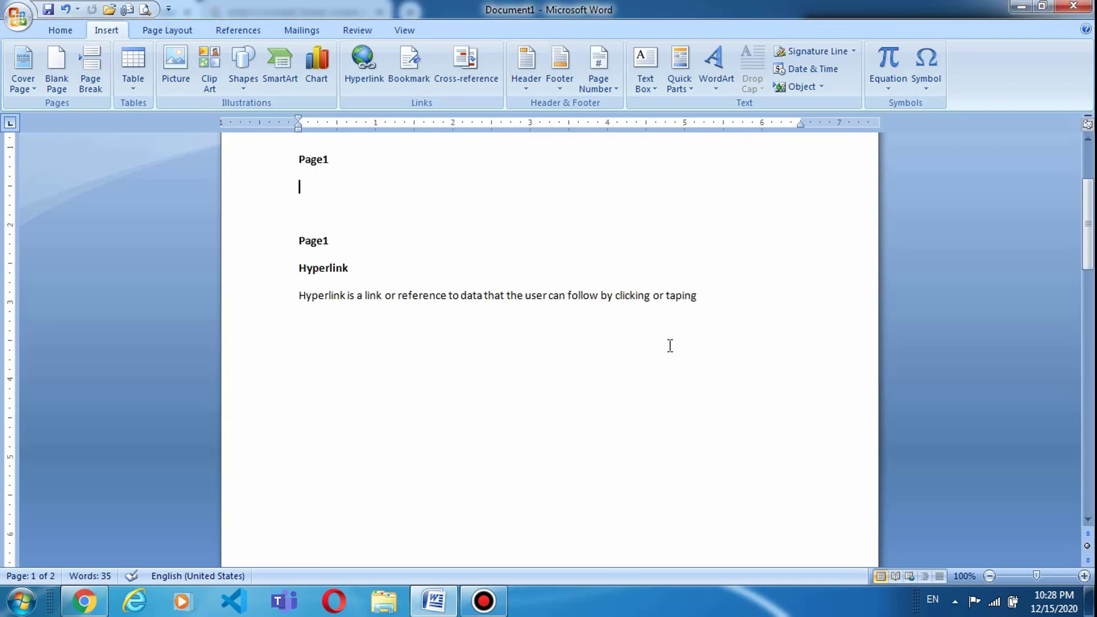
- Insert a bookmark text cross-reference to page1 on a new line above the "Page 2" text, and close the Cross-reference dialog
scroll(670, 344, down, 20)
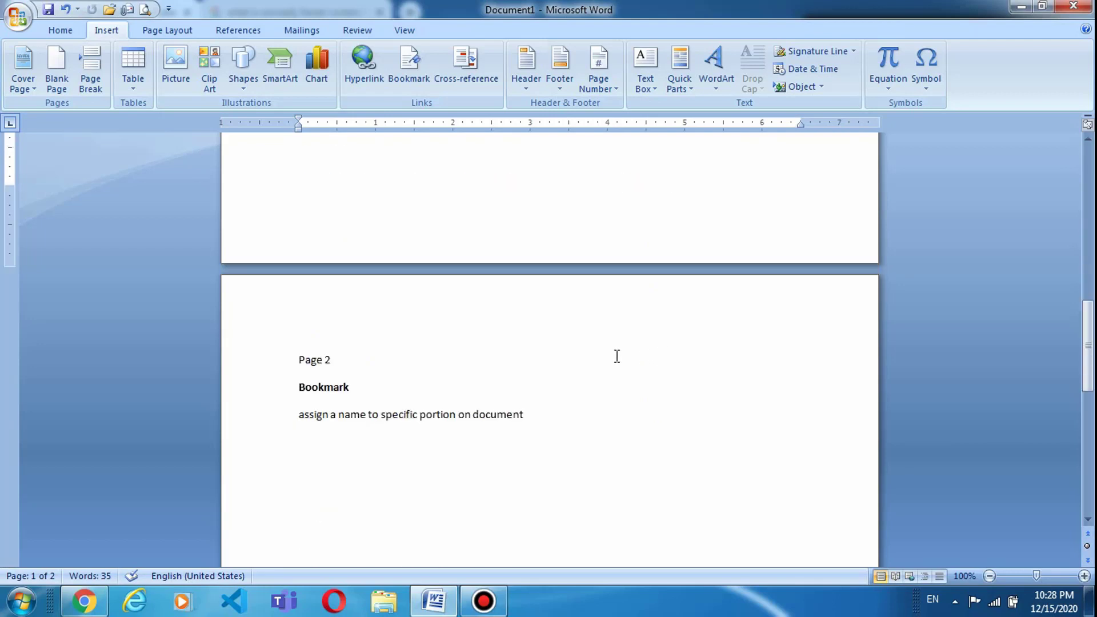
click(398, 356)
click(292, 360)
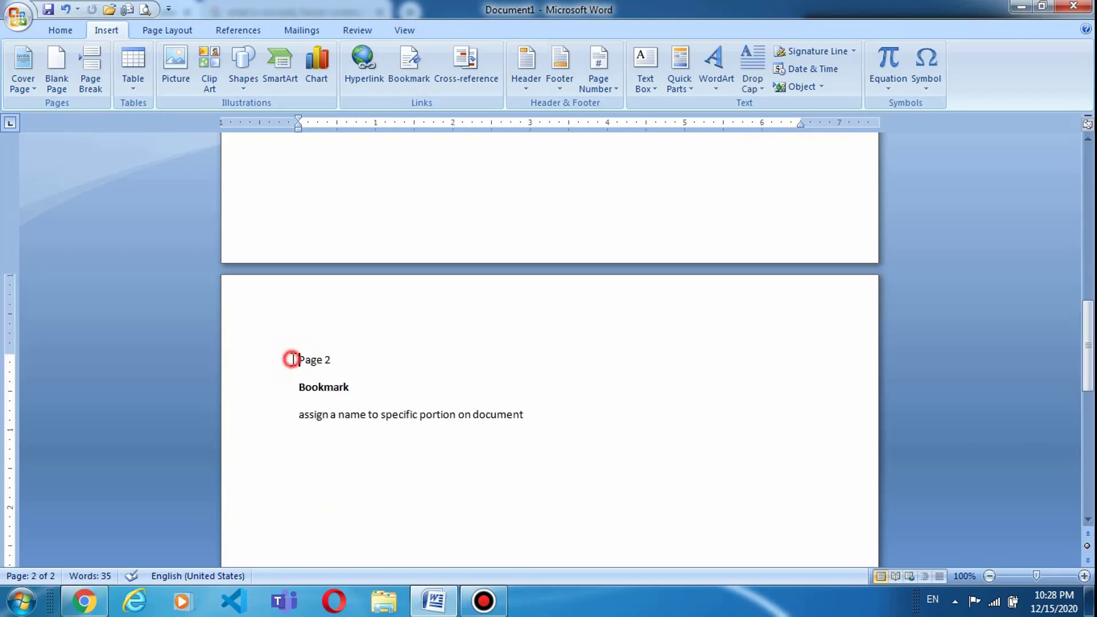
key(Return)
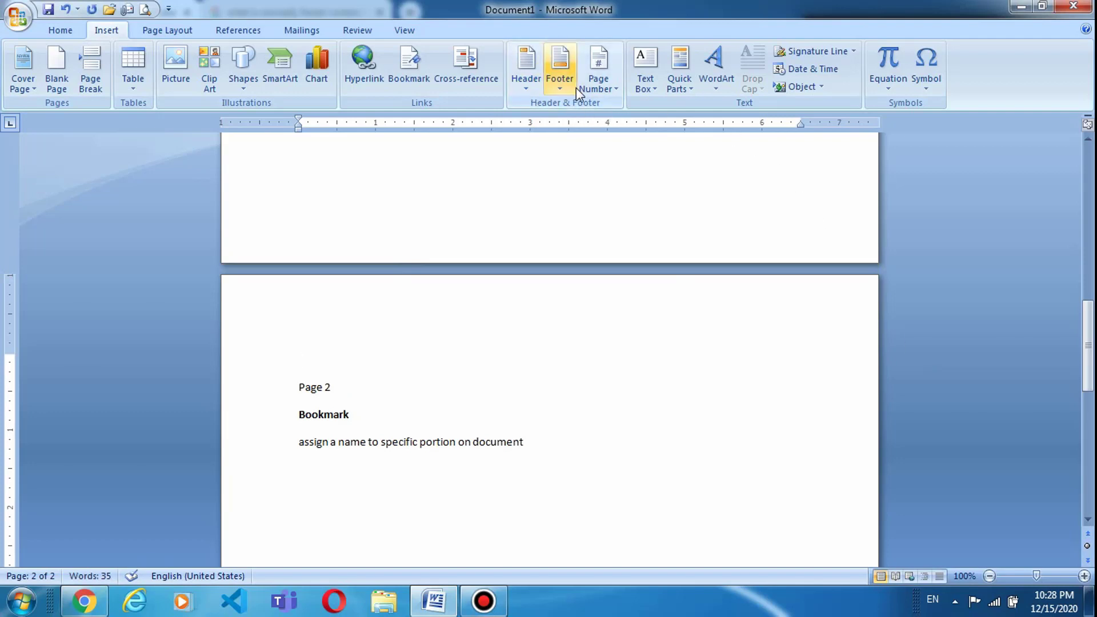
click(483, 91)
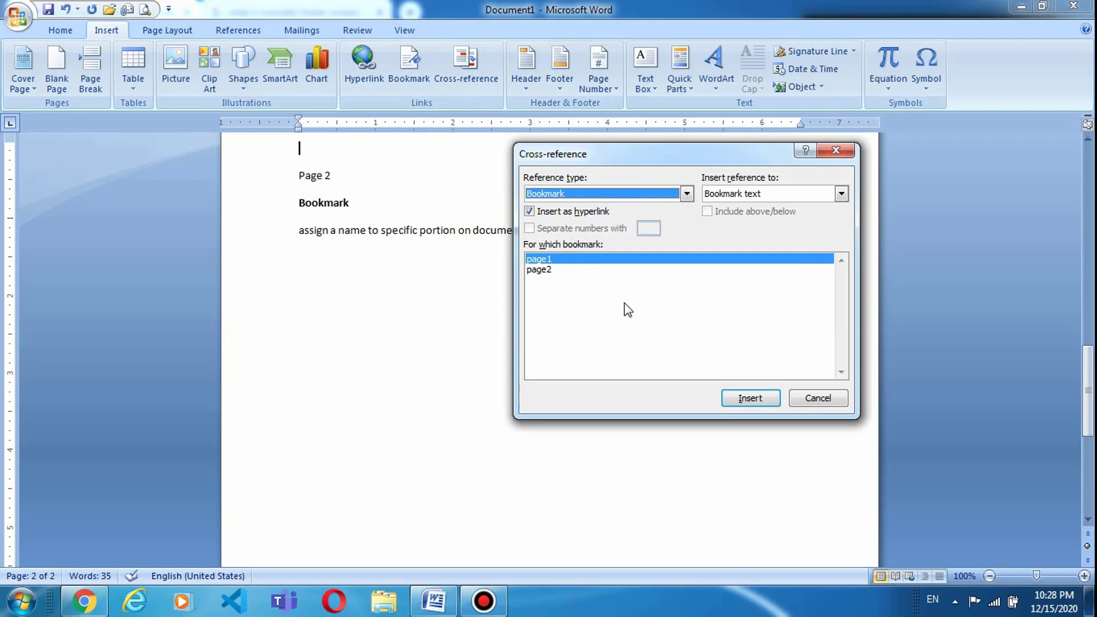
click(753, 397)
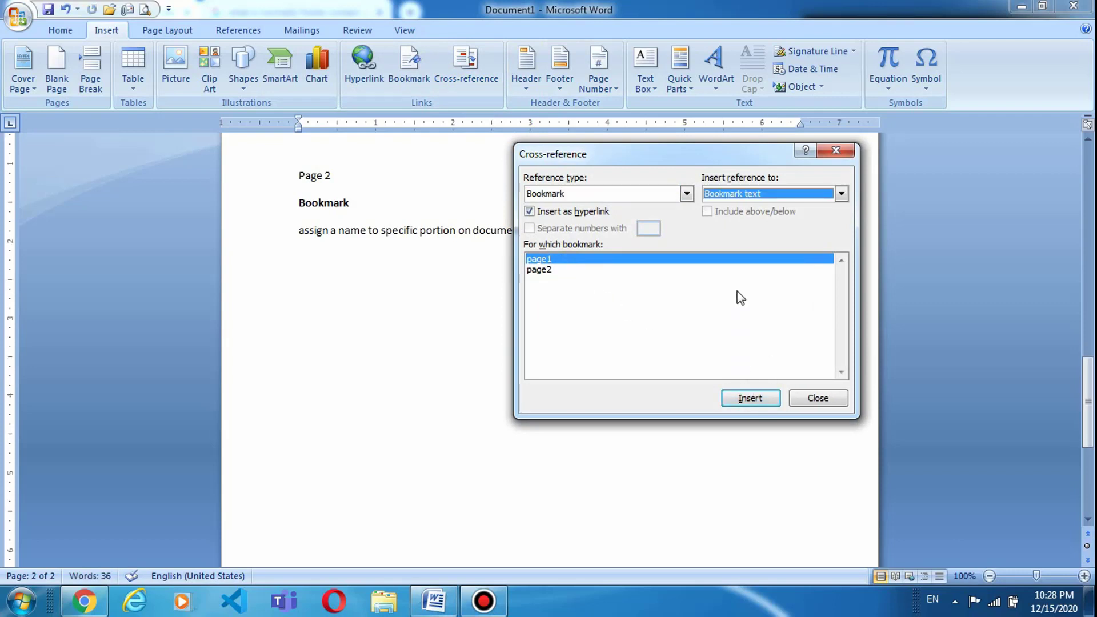
click(818, 398)
- Follow the new "Page1" cross-reference above "Page 2" to its bookmark on the first page
scroll(495, 277, up, 3)
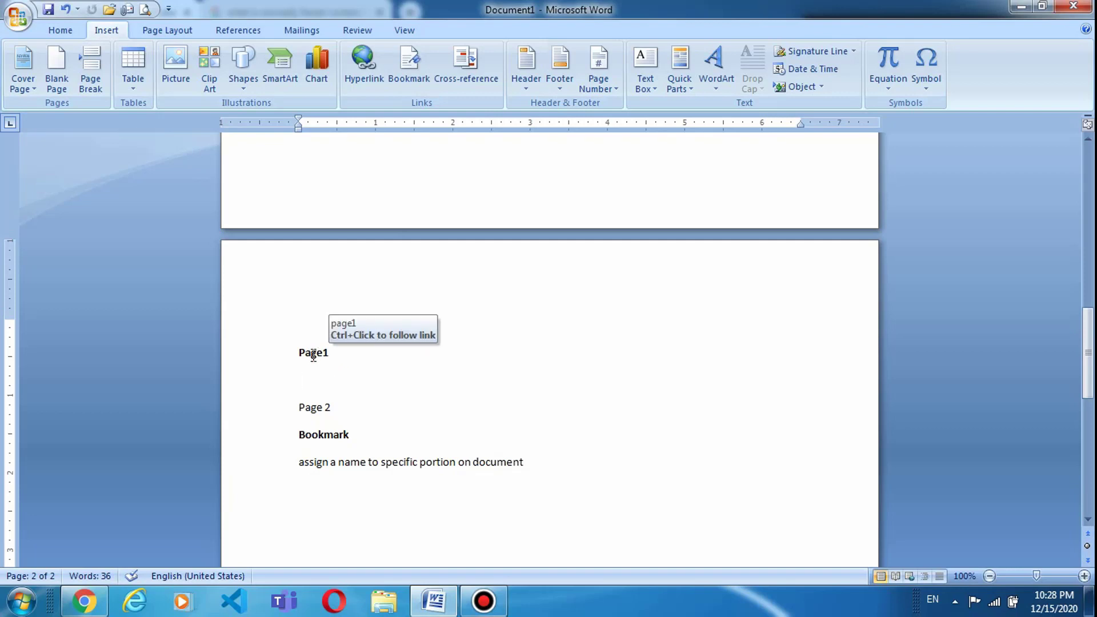
ctrl+click(312, 359)
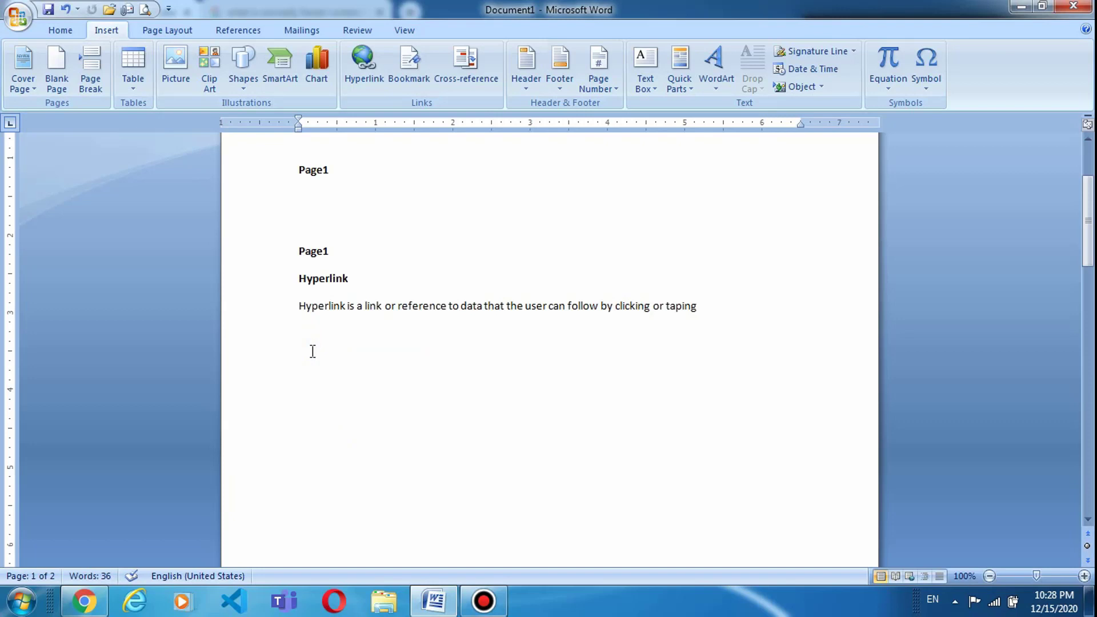
scroll(313, 351, up, 3)
scroll(316, 344, down, 4)
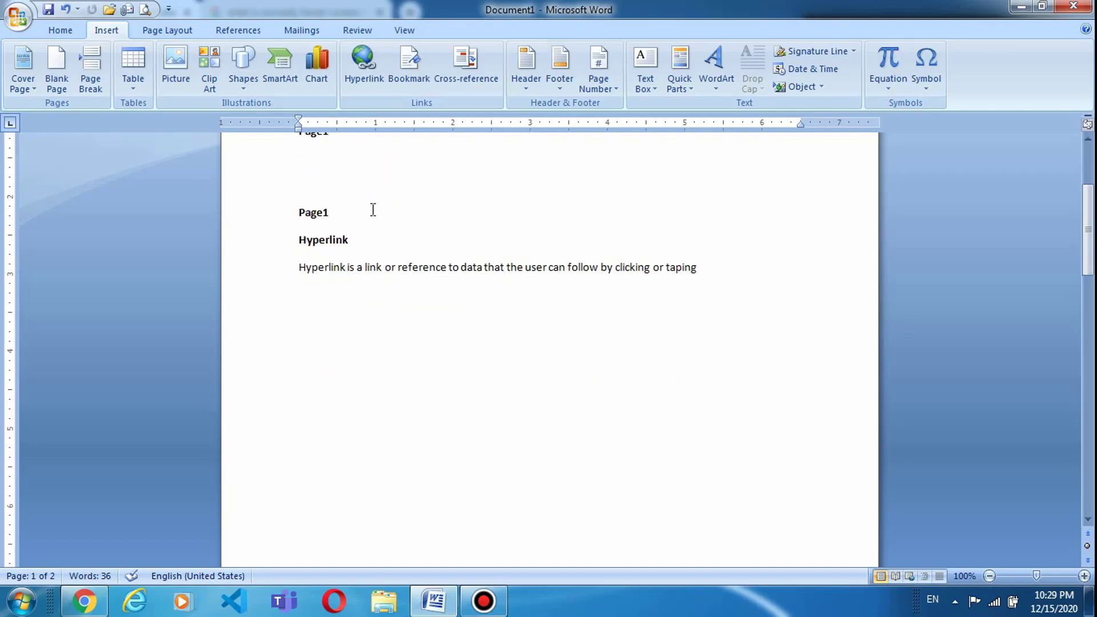
- Review the reference types offered for a cross-reference, and close the dialog without inserting anything
click(460, 80)
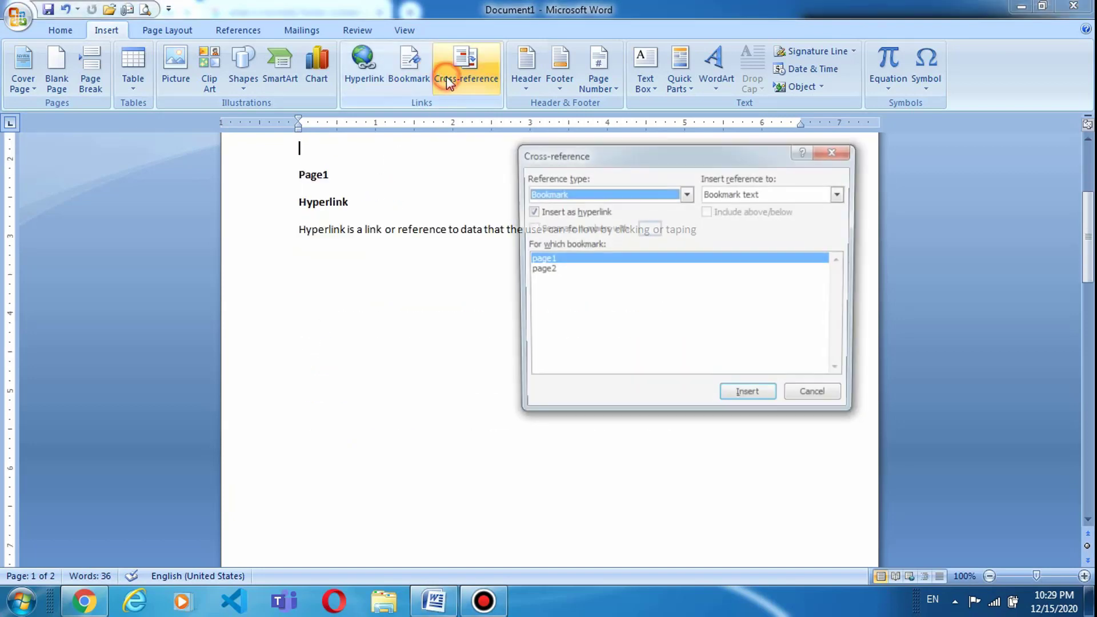
click(553, 190)
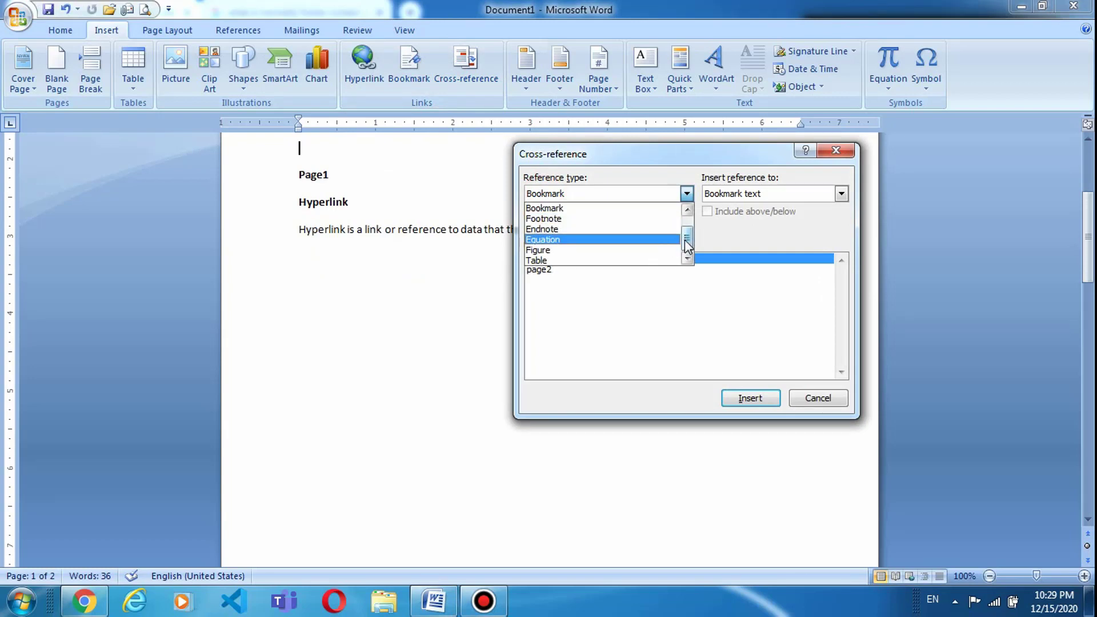
drag(688, 241, 689, 229)
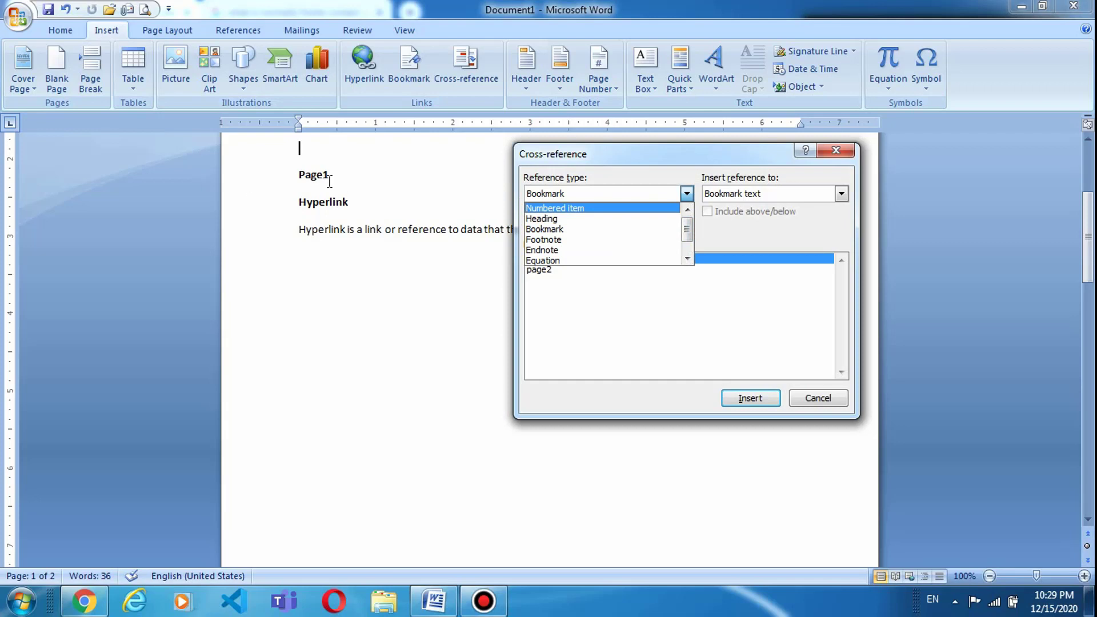
click(817, 391)
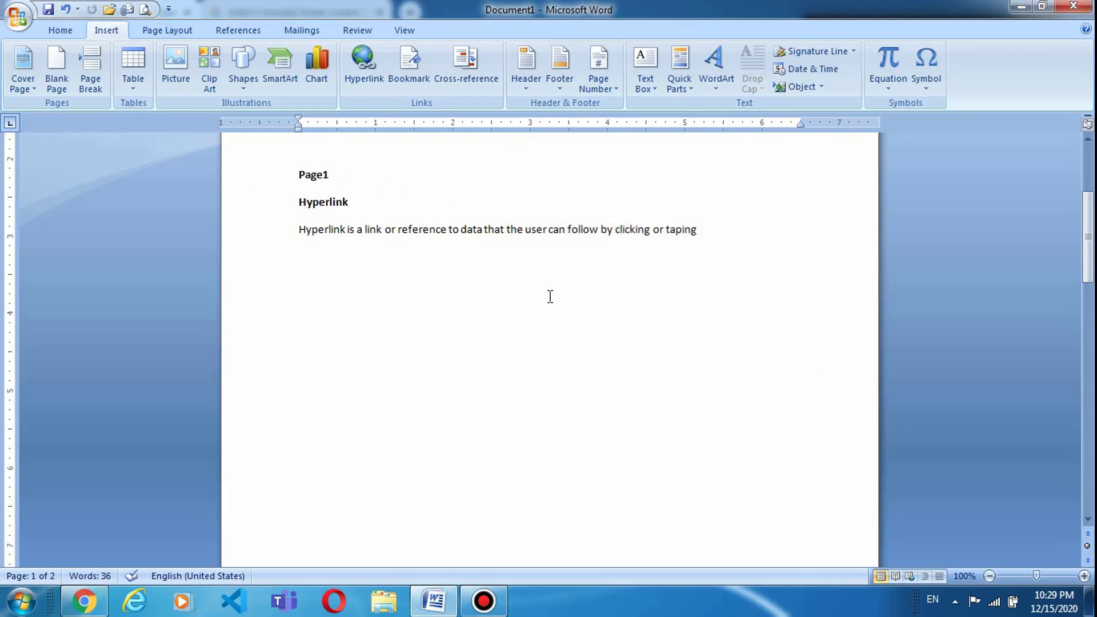
- Insert the built-in Alphabet header into the document
scroll(549, 294, up, 5)
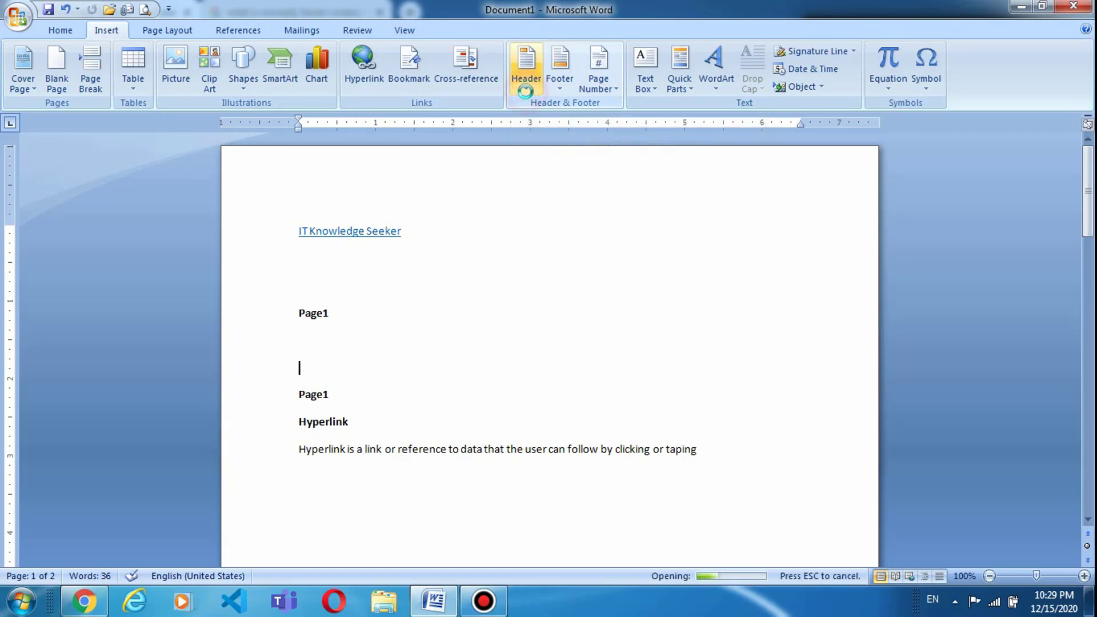
click(524, 87)
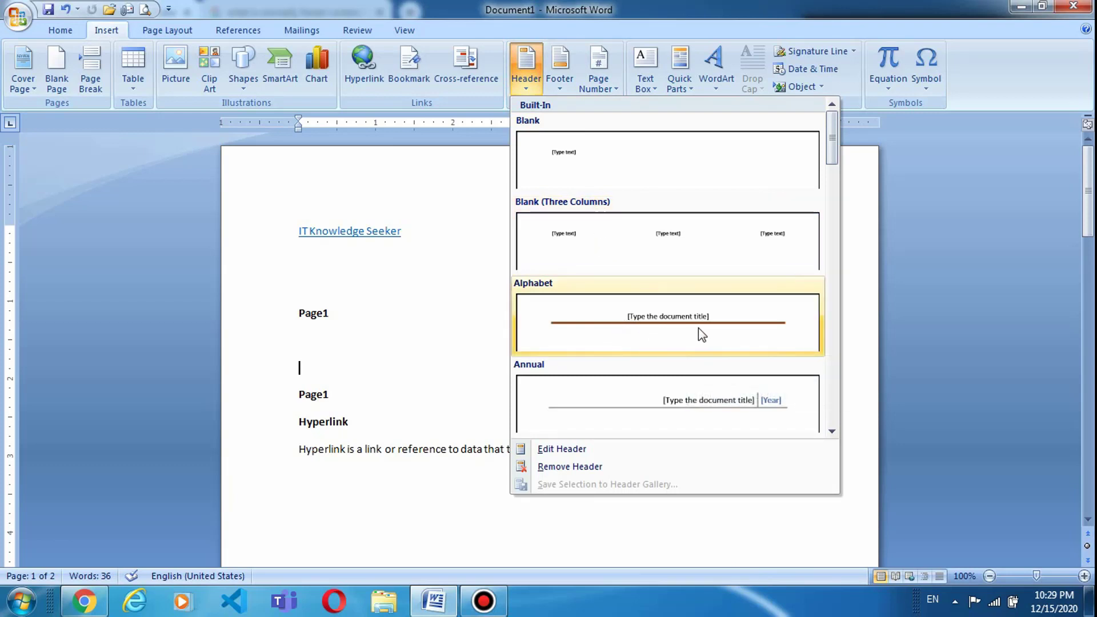
click(661, 322)
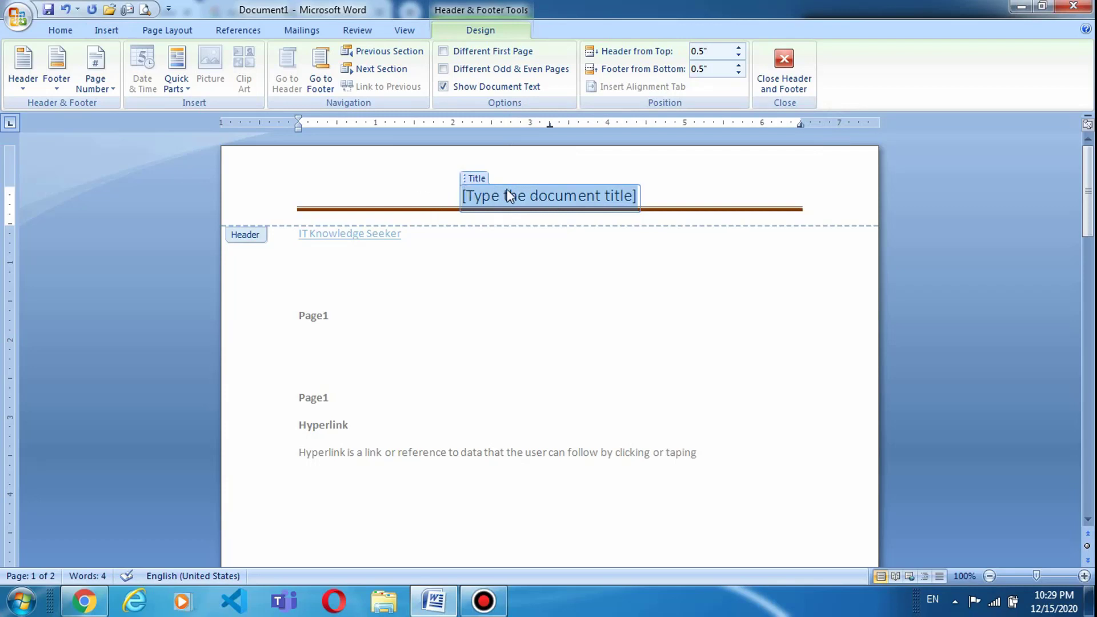
scroll(571, 192, down, 5)
scroll(578, 184, down, 4)
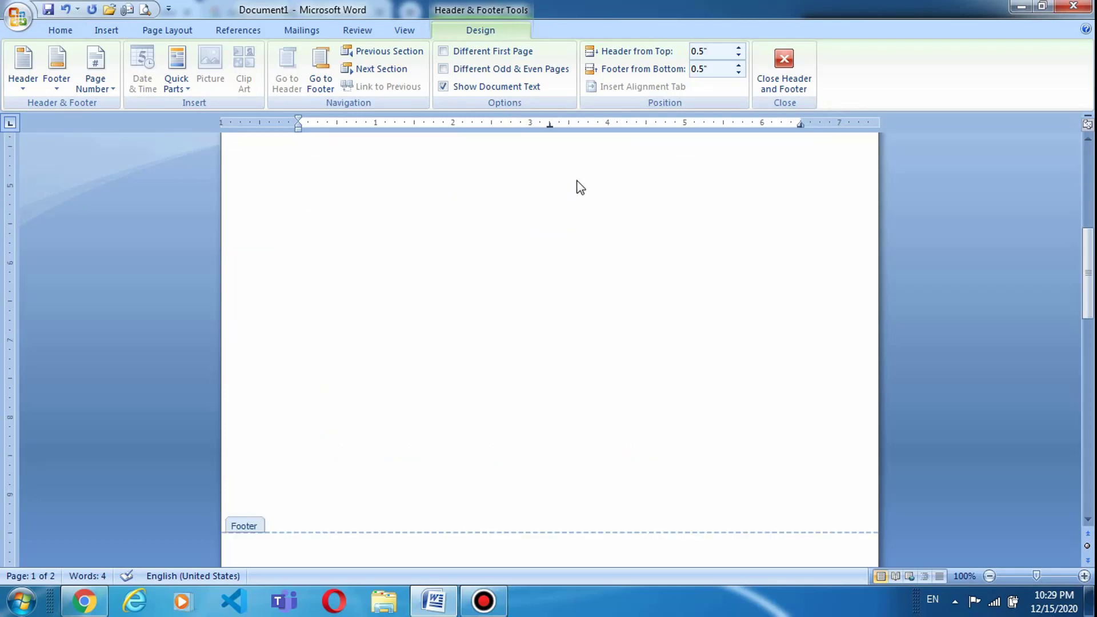
scroll(579, 184, down, 10)
scroll(579, 182, down, 4)
scroll(570, 200, up, 2)
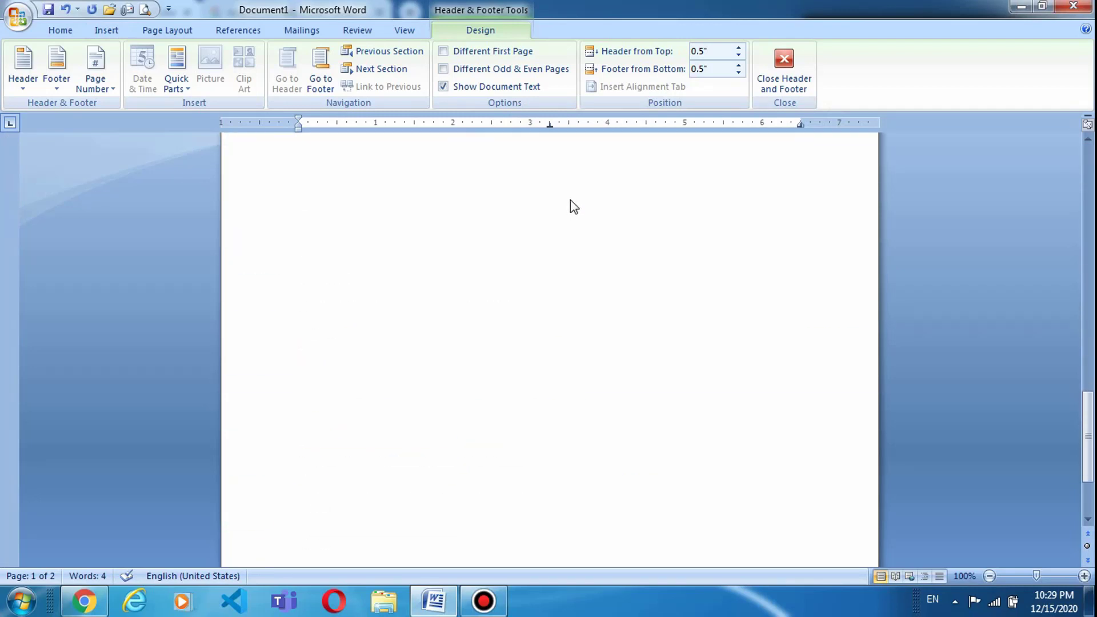
scroll(573, 187, up, 20)
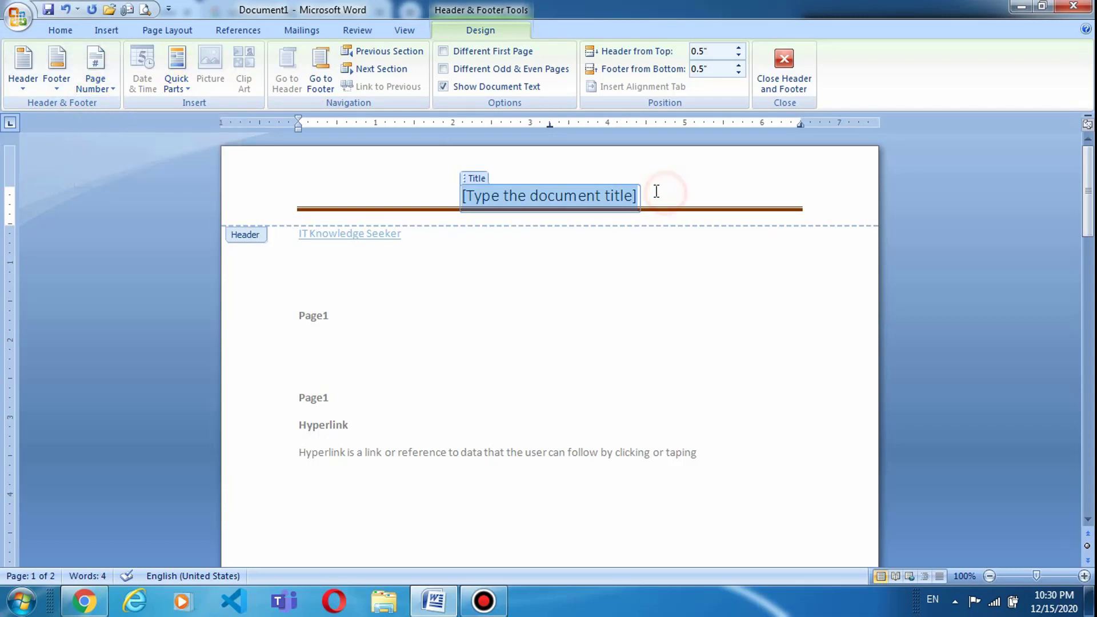
- Try the Plain Number 3 page number at the top of the page, and undo it
click(110, 90)
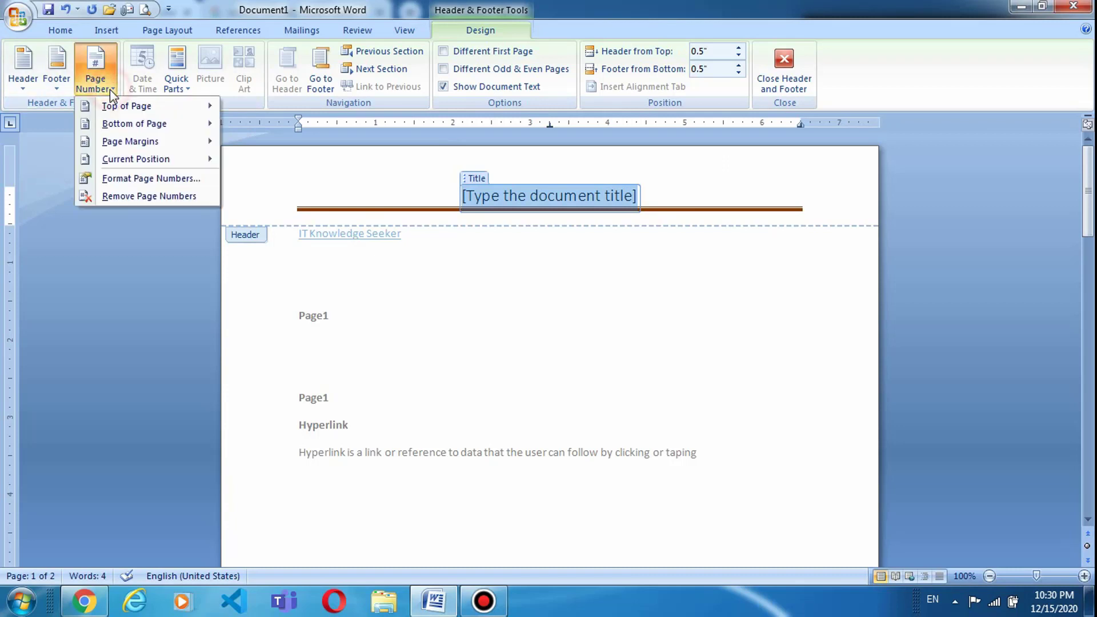
mouse_move(112, 114)
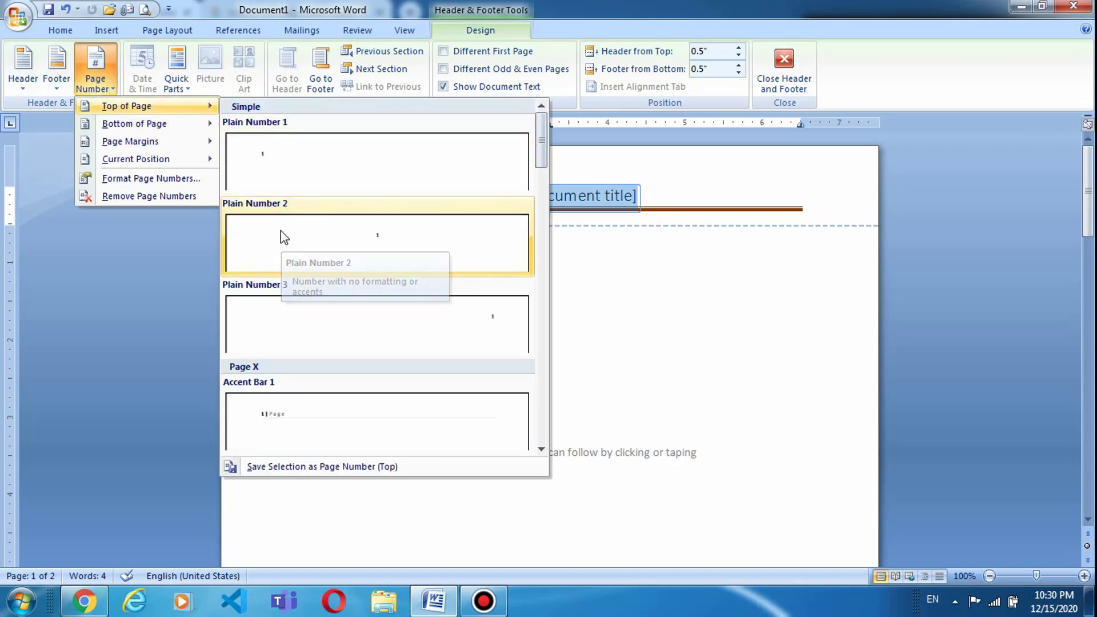
click(349, 310)
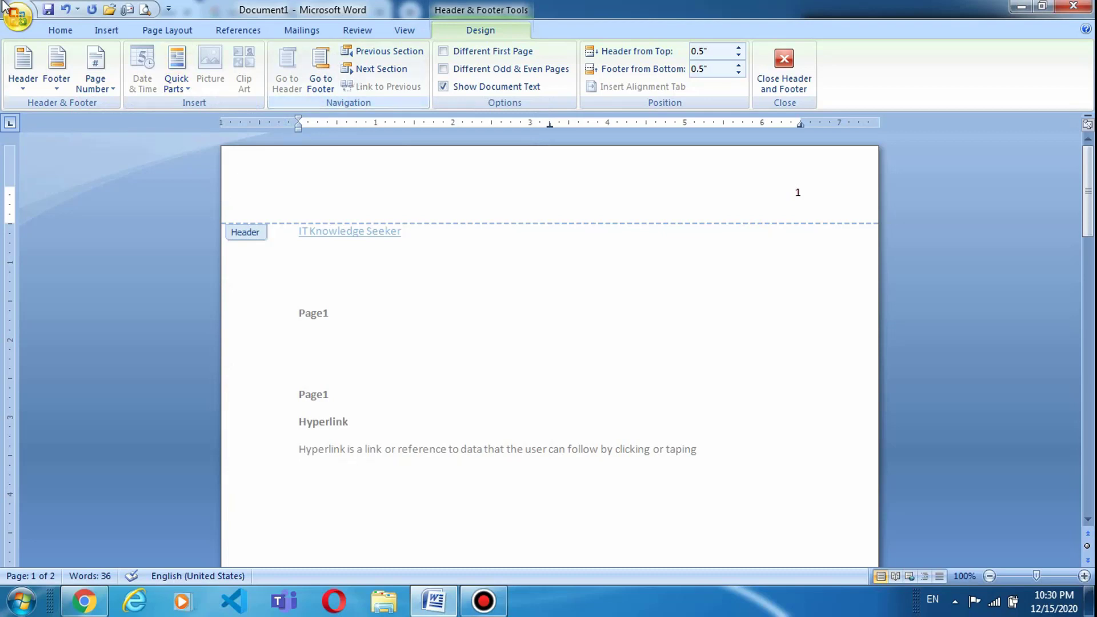
key(ctrl+z)
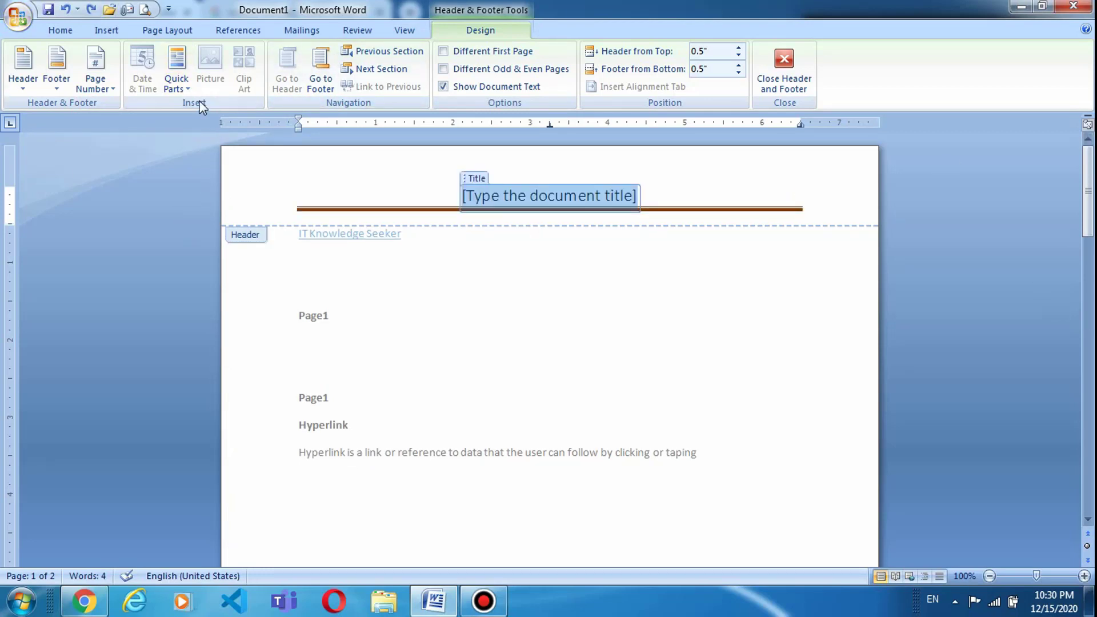
- Close header editing and insert the built-in Exposure footer
click(788, 85)
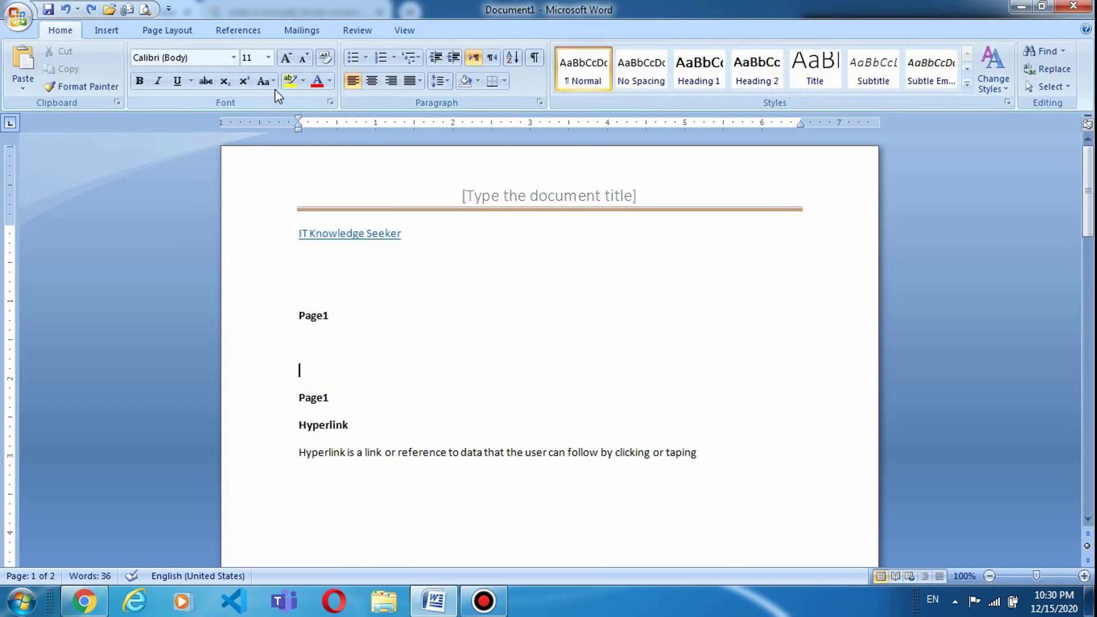
click(121, 31)
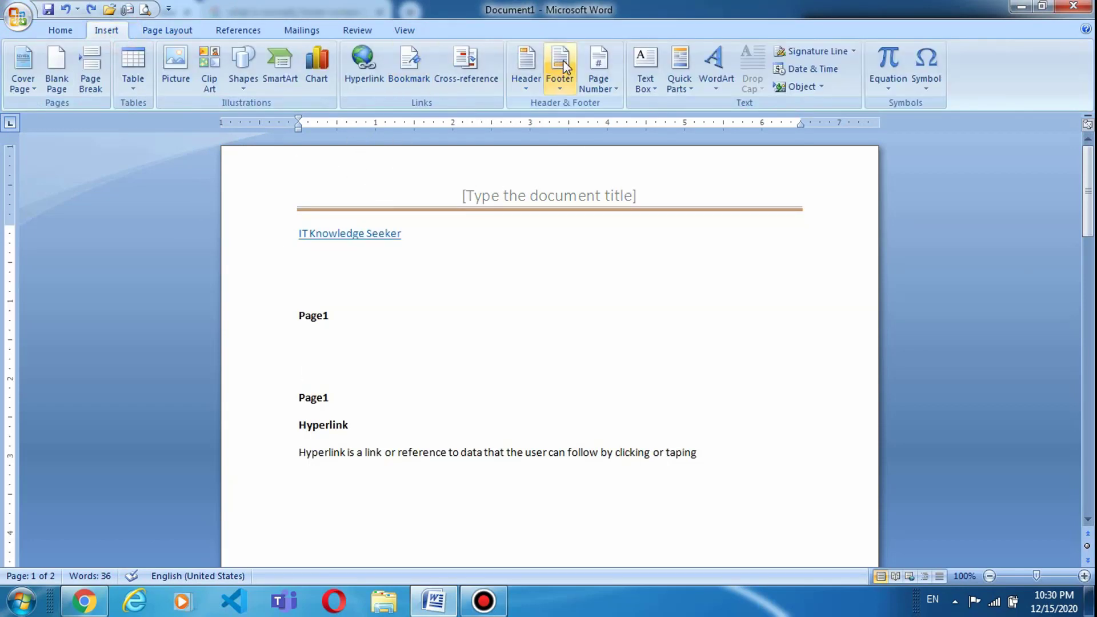
click(557, 85)
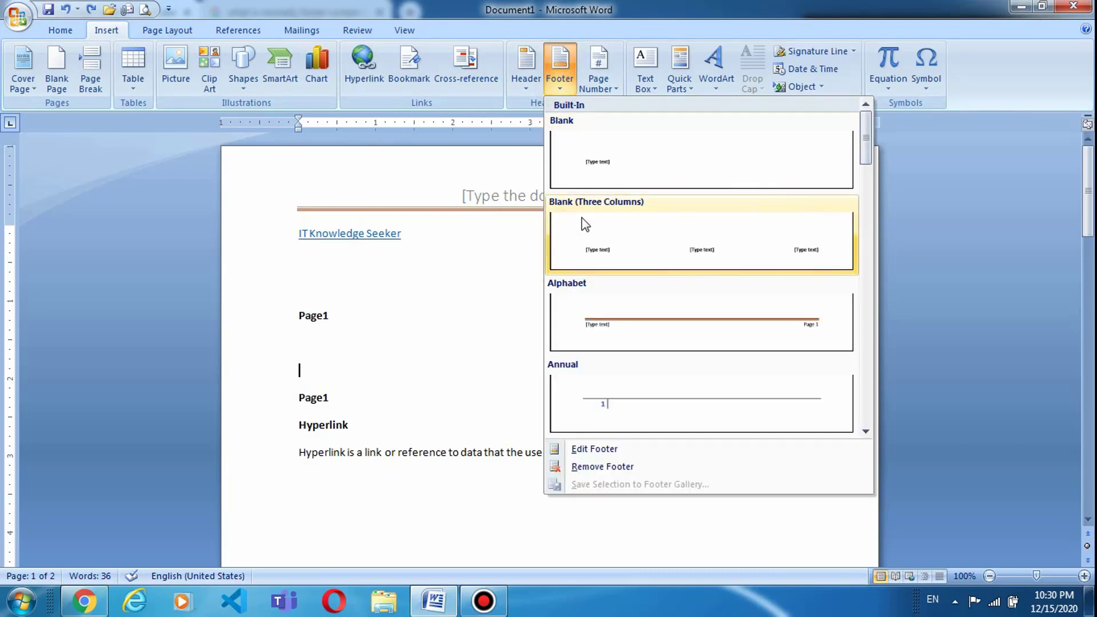
scroll(585, 224, down, 3)
scroll(720, 281, down, 3)
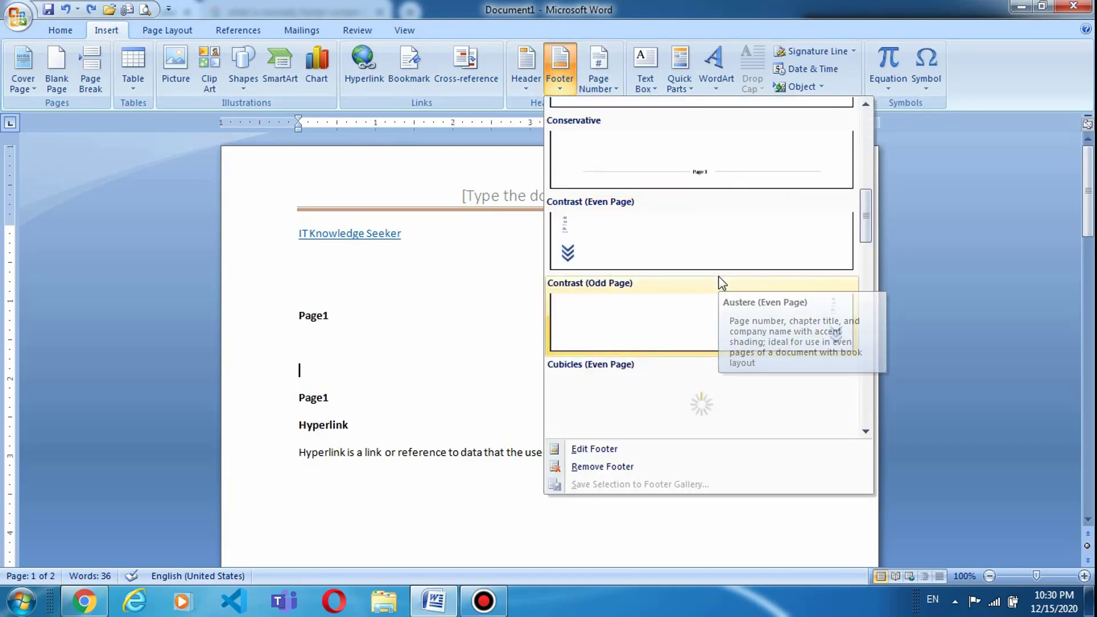
scroll(719, 282, up, 3)
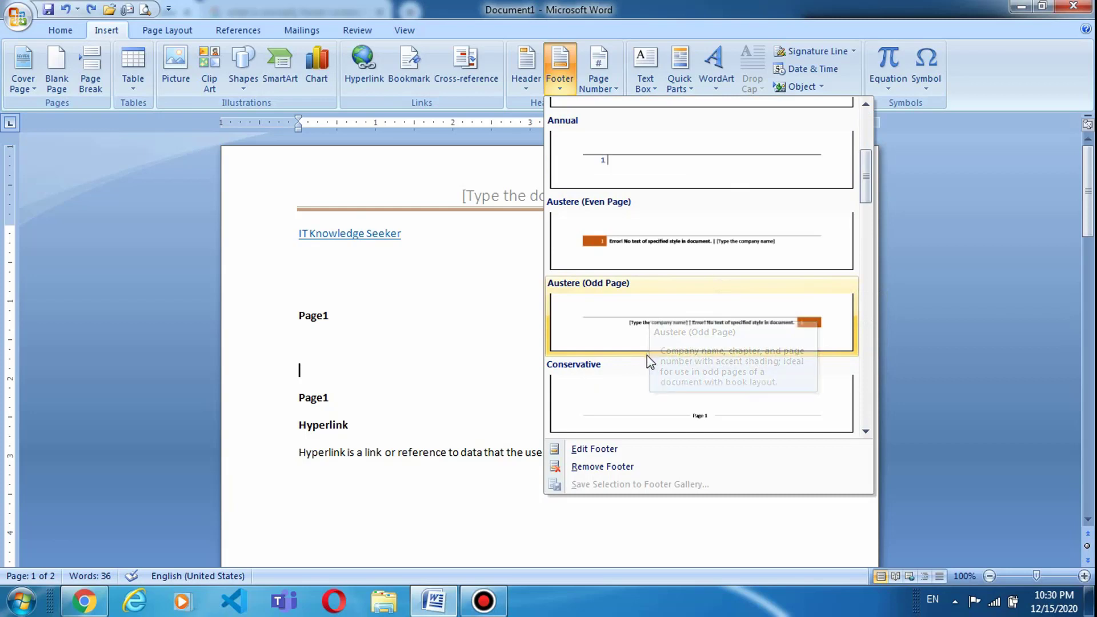
click(862, 193)
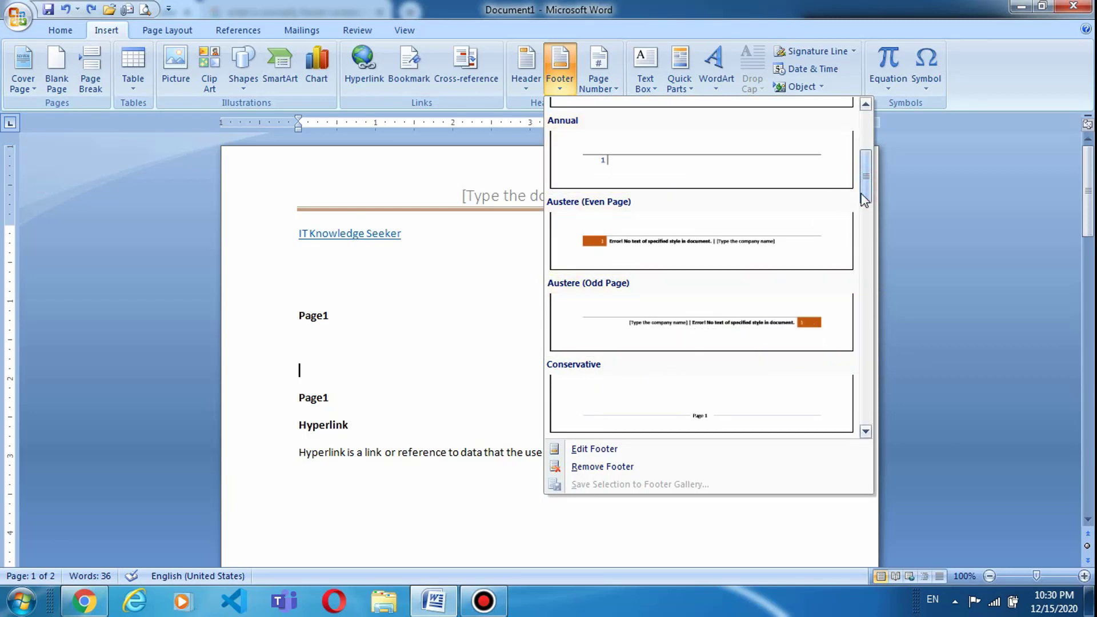
drag(866, 194, 866, 276)
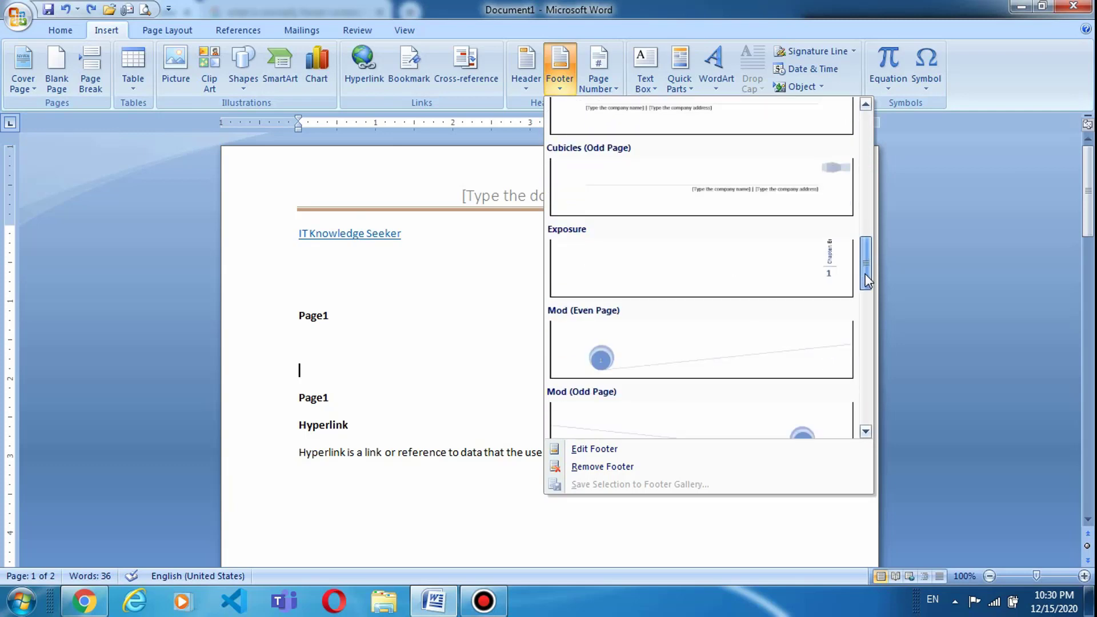
click(773, 270)
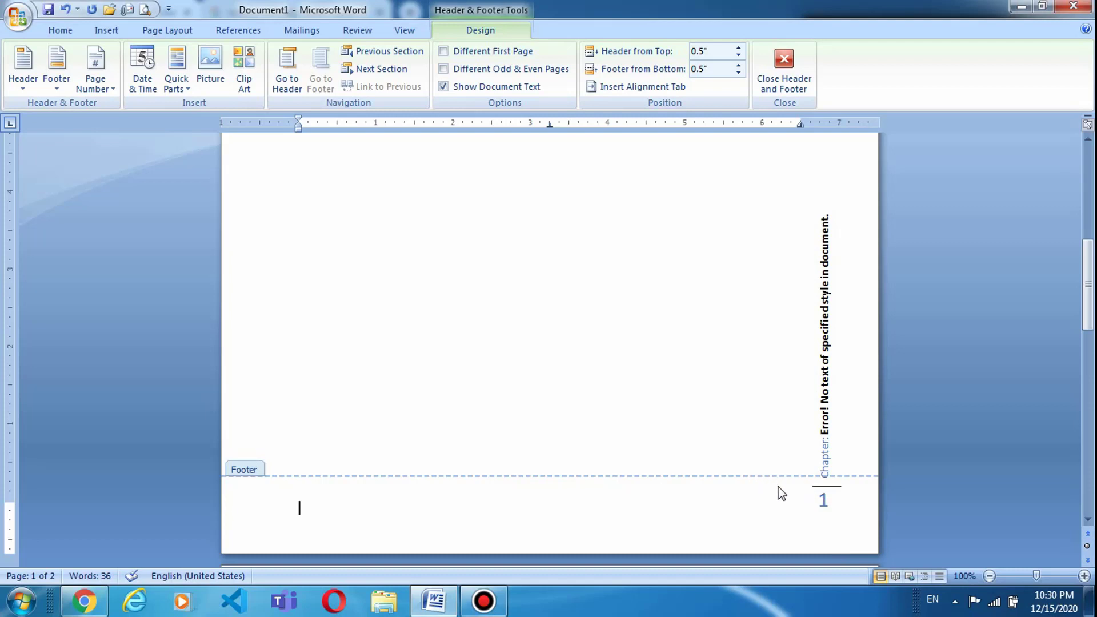
- Check the header and the Exposure footer on both pages, and return to editing the document body
scroll(787, 471, up, 10)
scroll(795, 463, down, 4)
scroll(795, 463, down, 15)
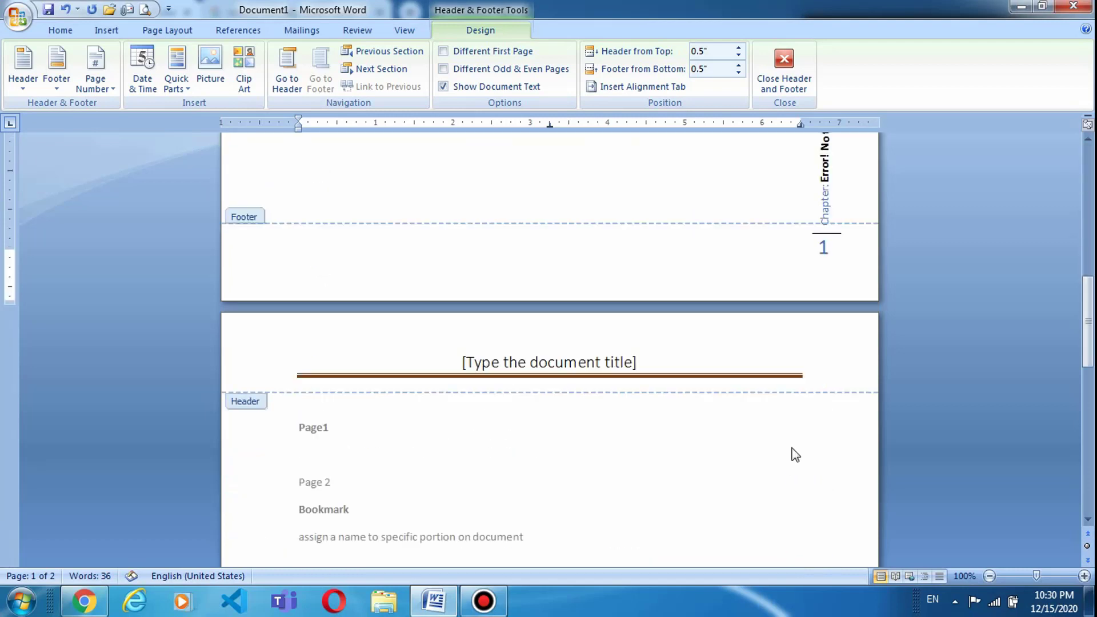
scroll(799, 452, up, 10)
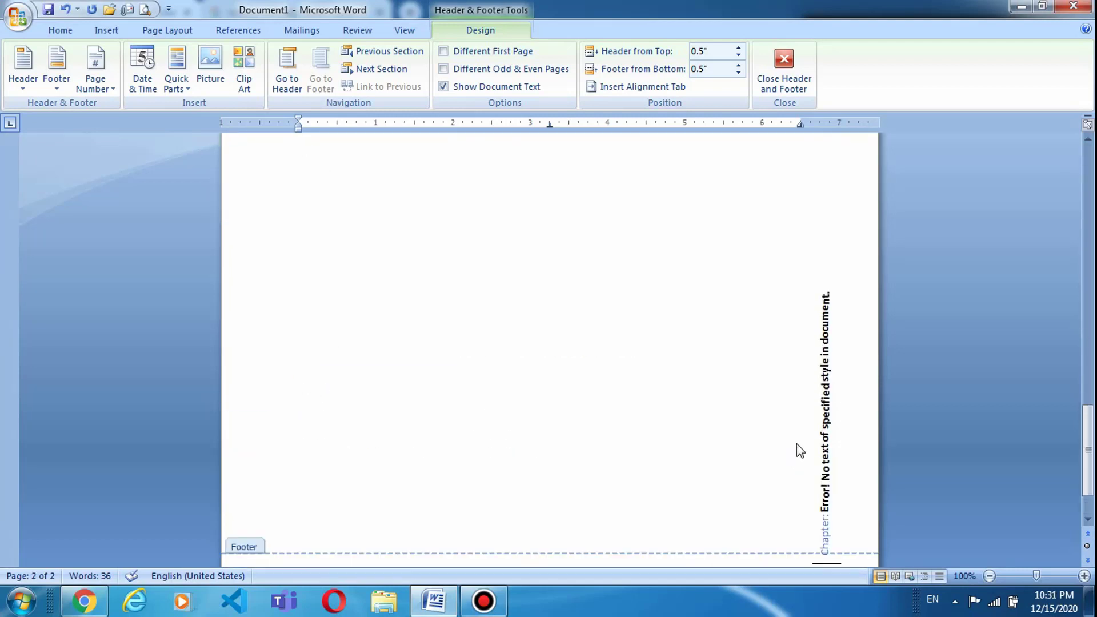
scroll(800, 400, up, 3)
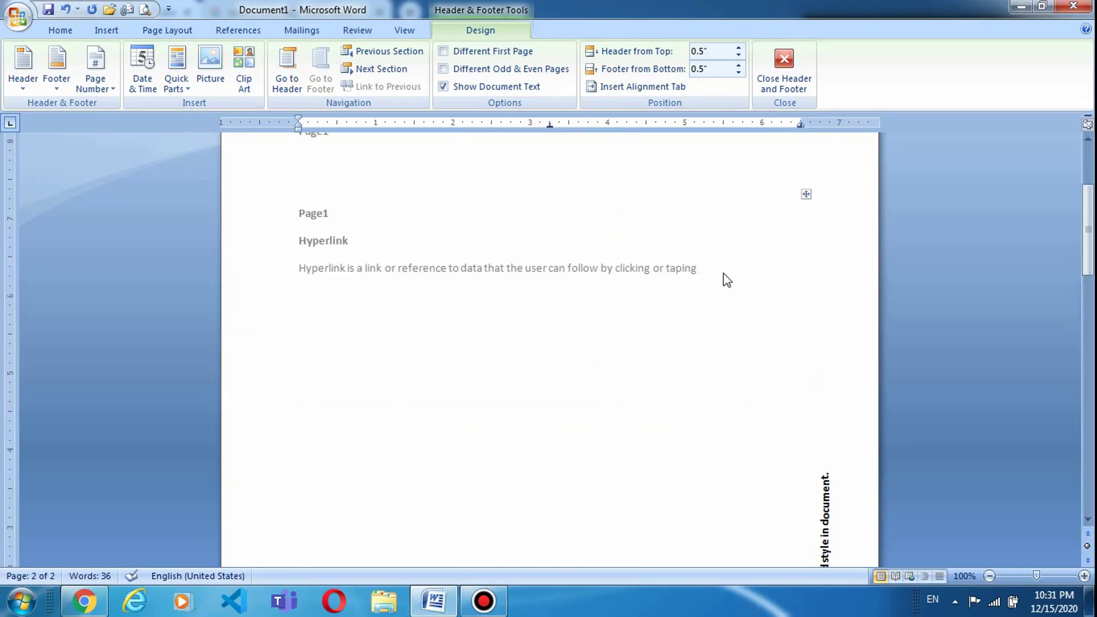
click(777, 91)
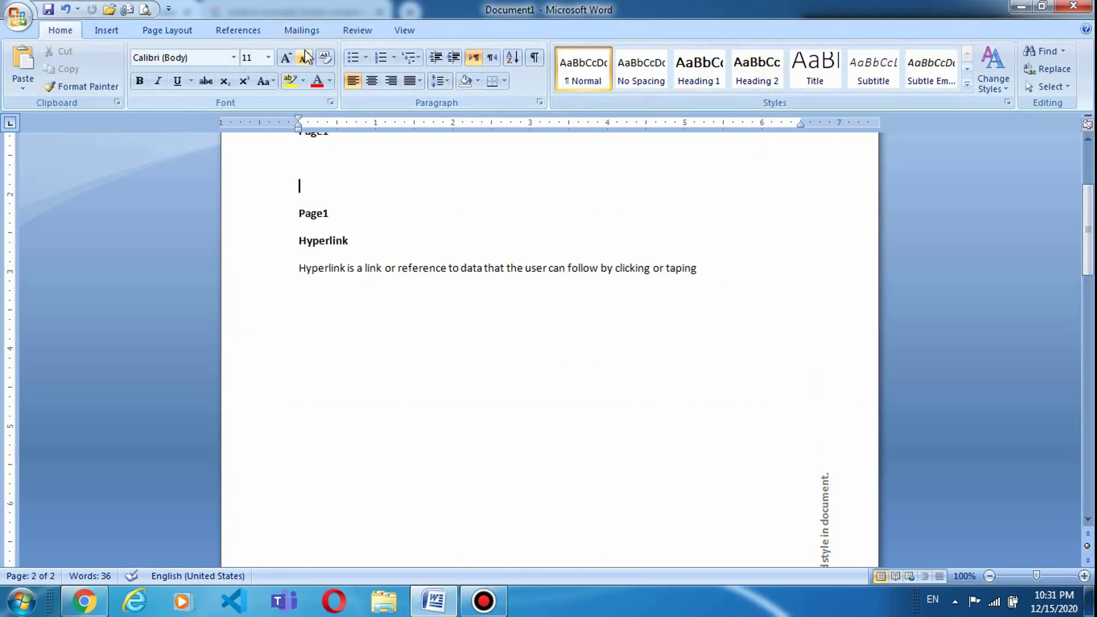
click(106, 30)
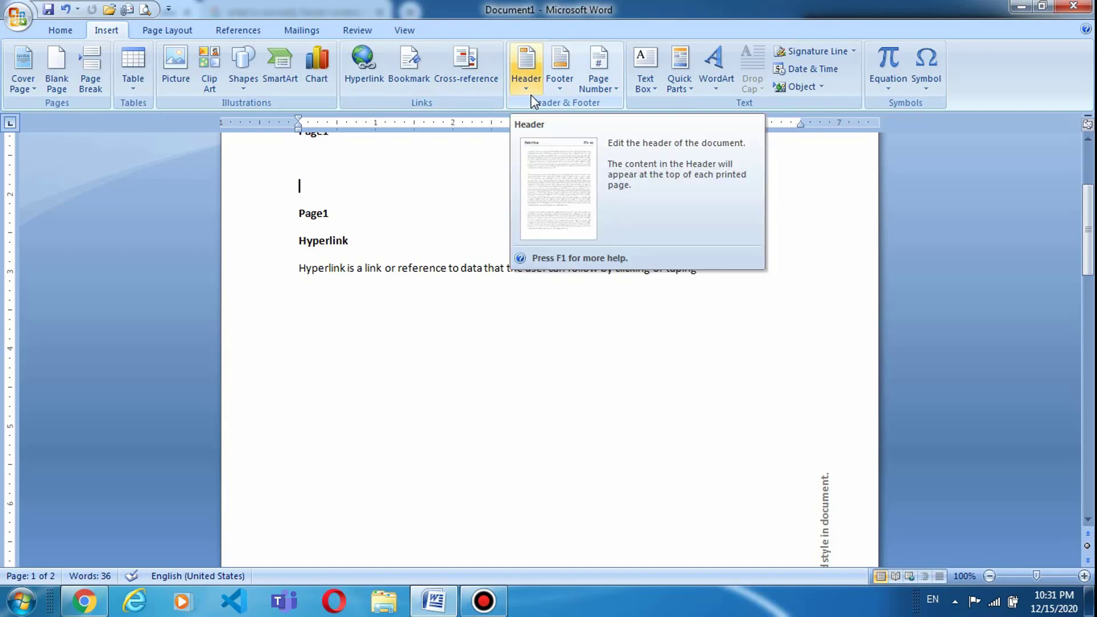
- Insert the Accent Bar 1 page number at the bottom of the page
scroll(605, 132, up, 4)
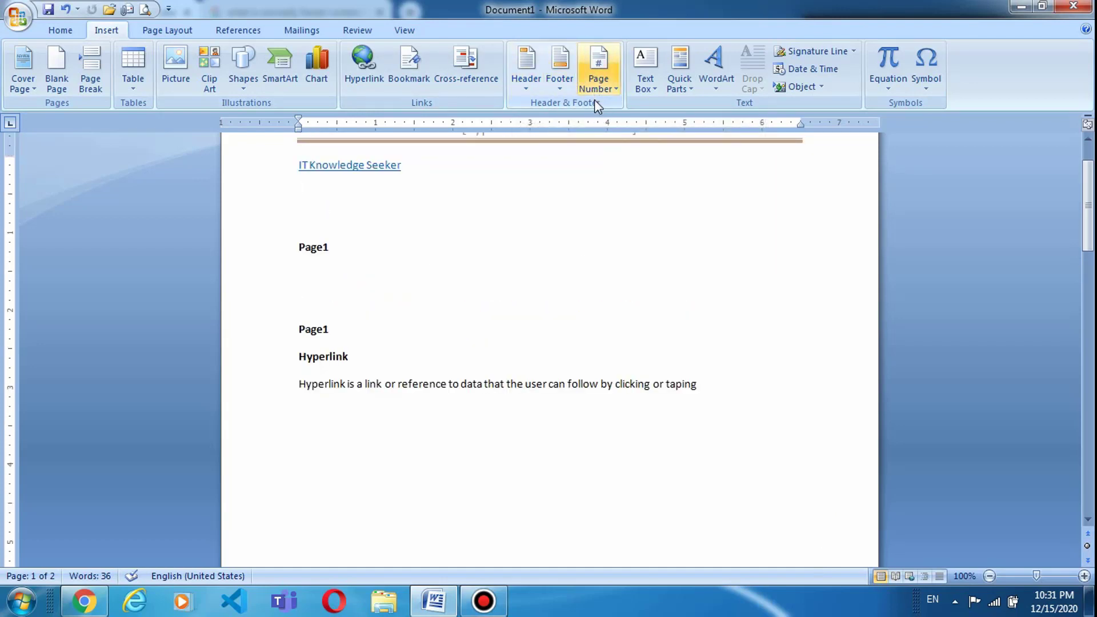
scroll(594, 100, up, 3)
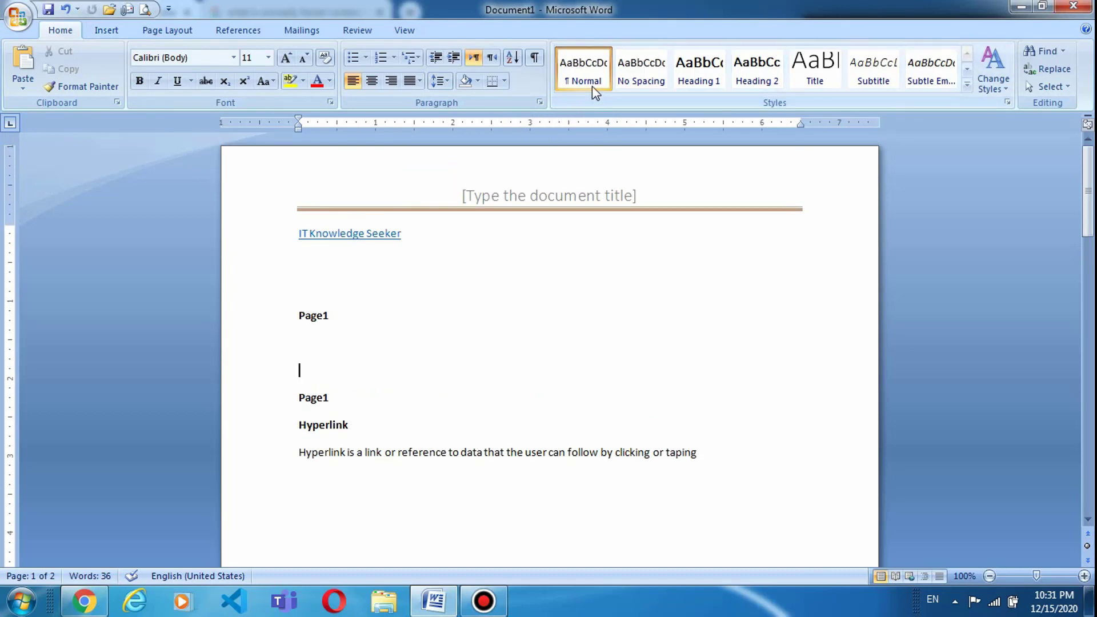
click(113, 32)
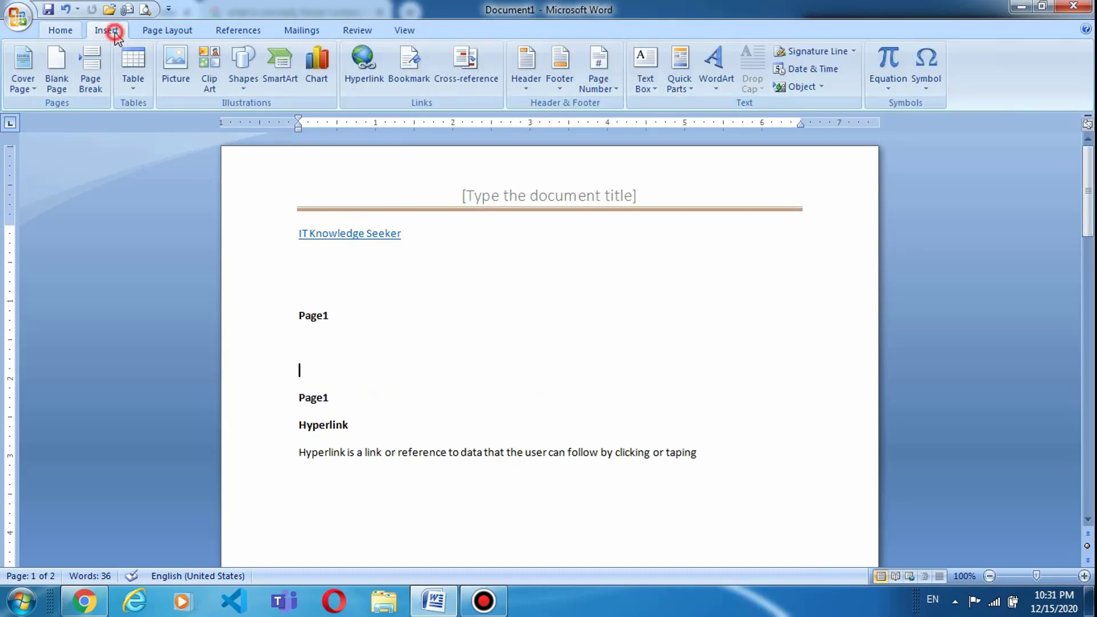
click(614, 88)
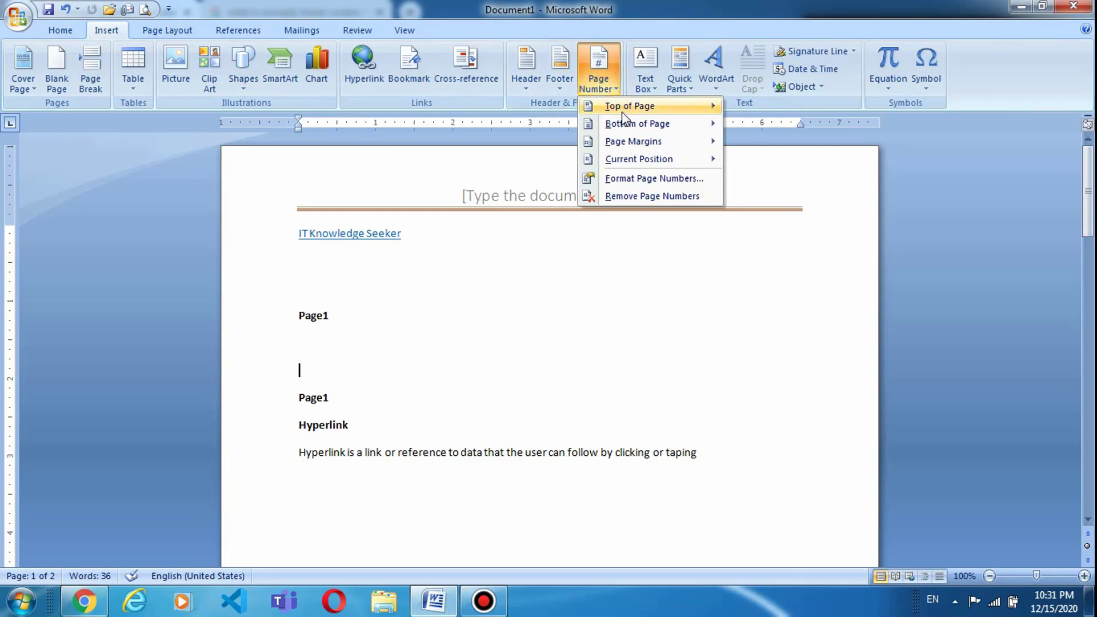
mouse_move(622, 112)
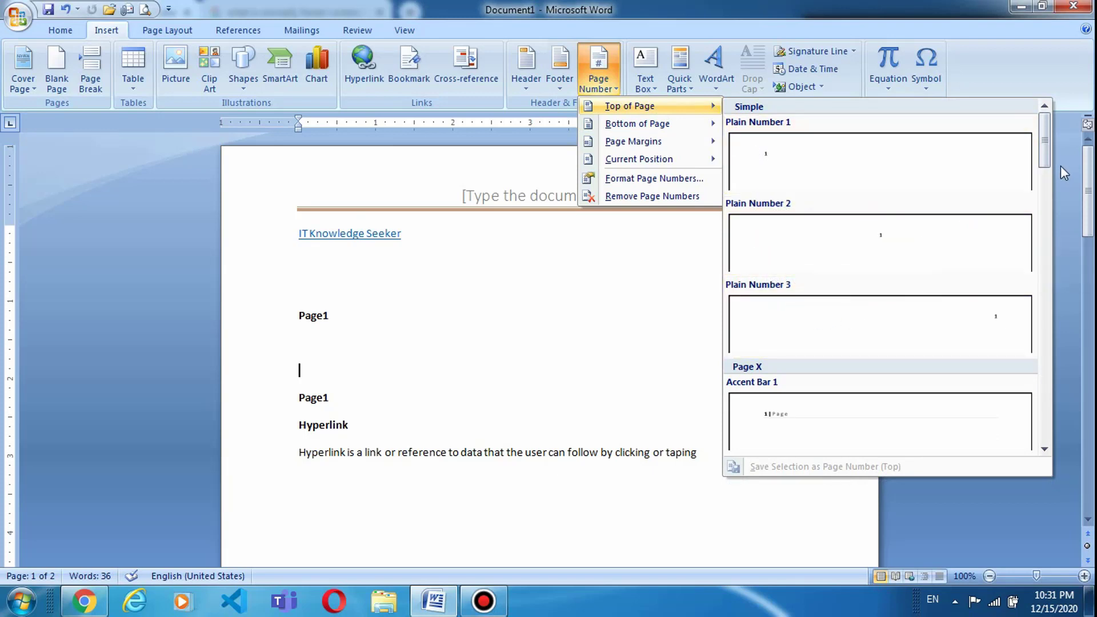
drag(1046, 156, 1033, 269)
mouse_move(634, 132)
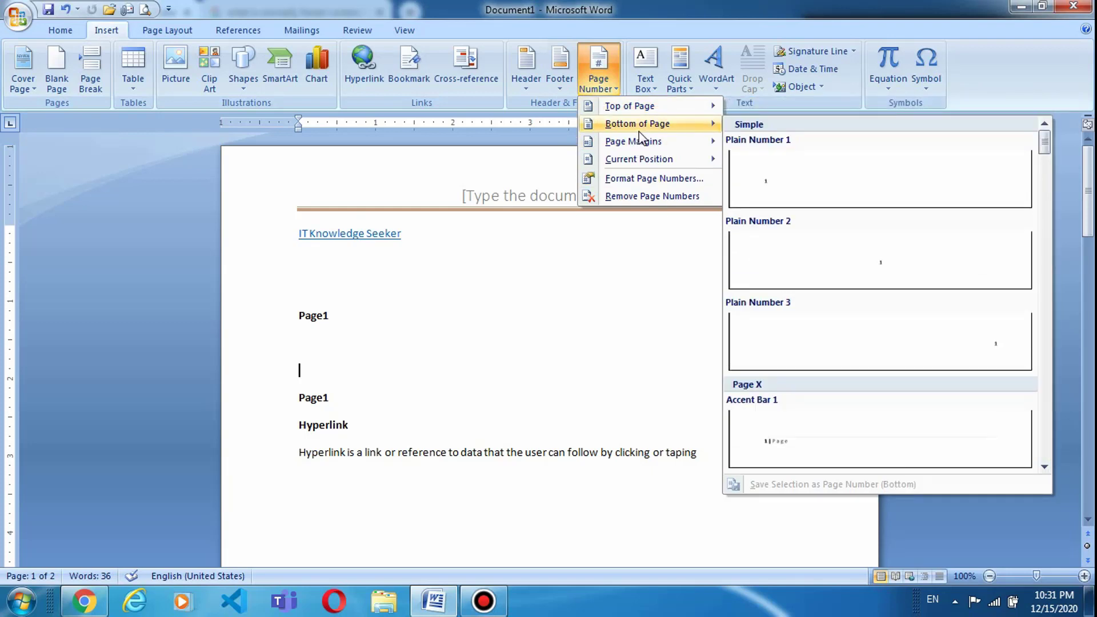
click(813, 432)
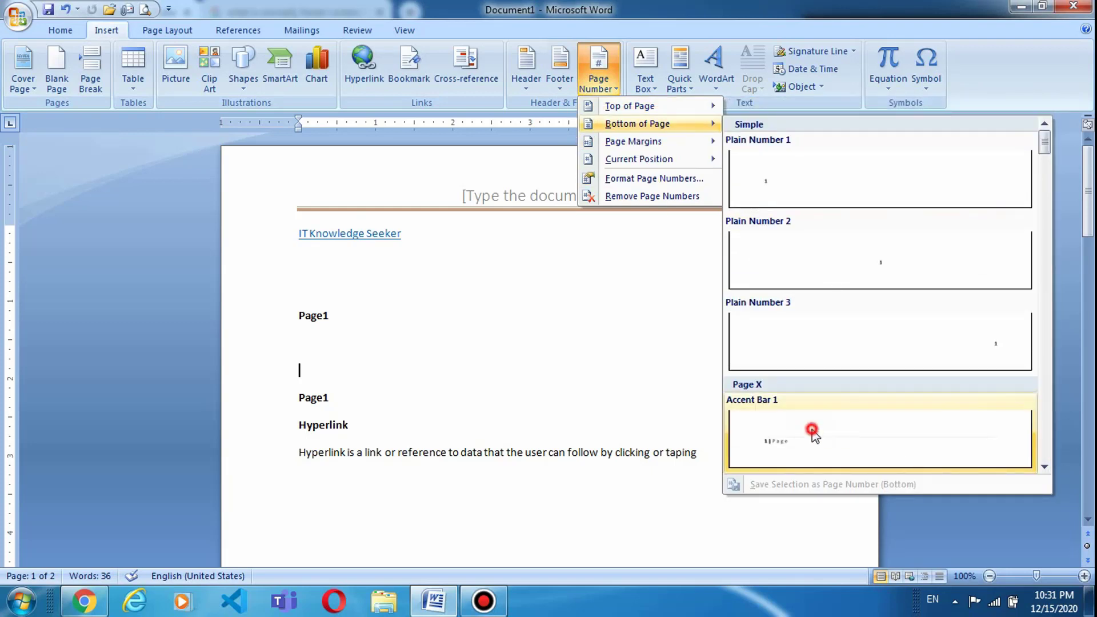
click(439, 486)
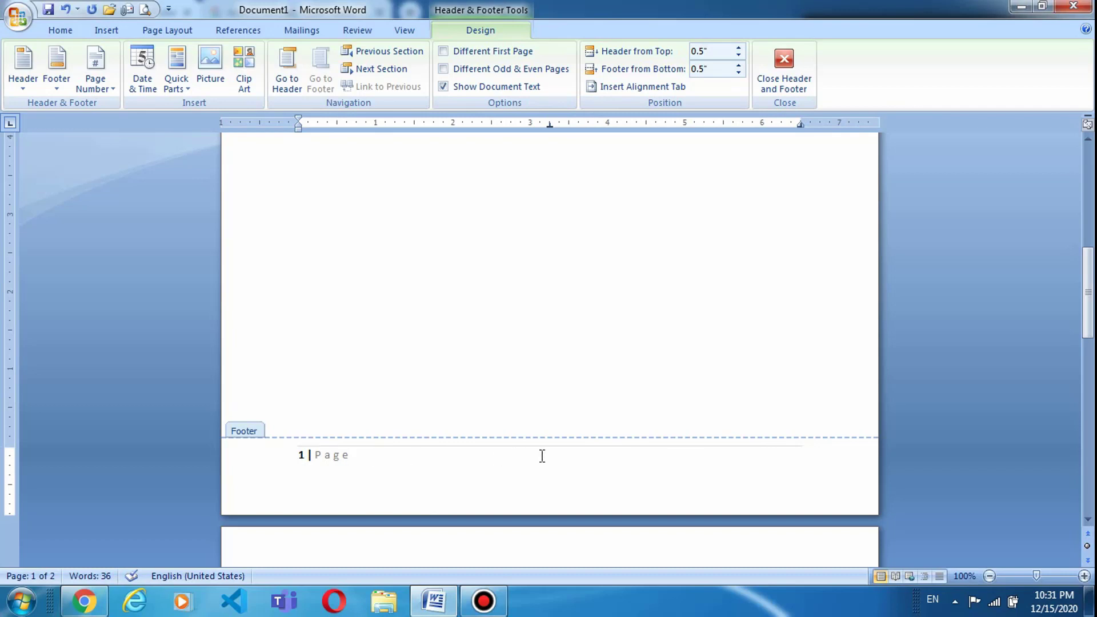
- Review the header and page number layout across both pages, and close header and footer editing
scroll(573, 289, up, 8)
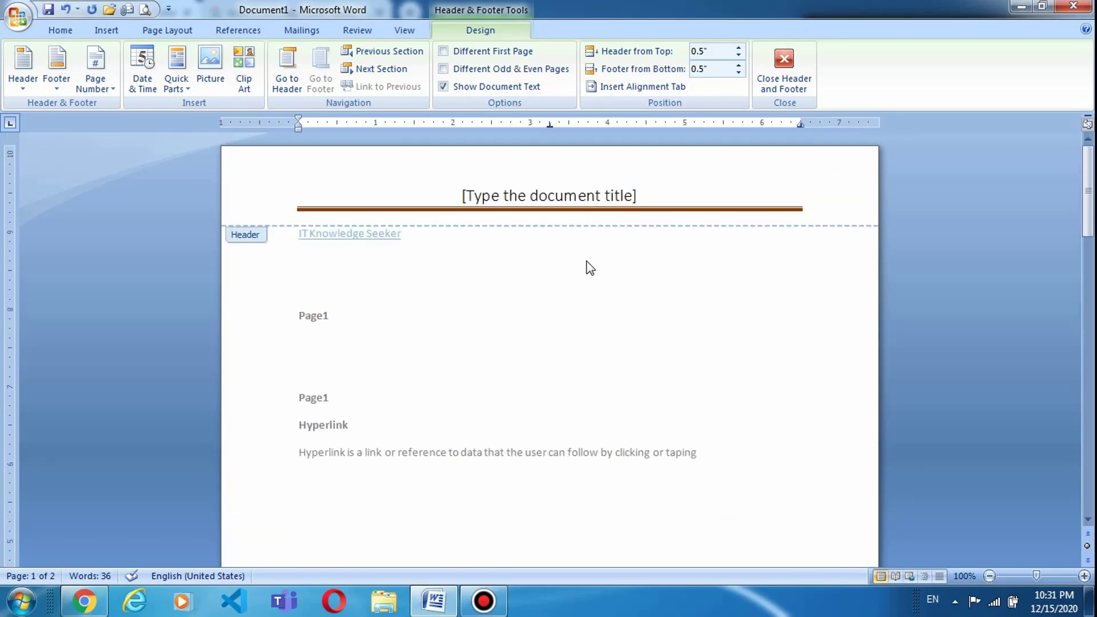
scroll(592, 265, down, 4)
scroll(594, 264, down, 10)
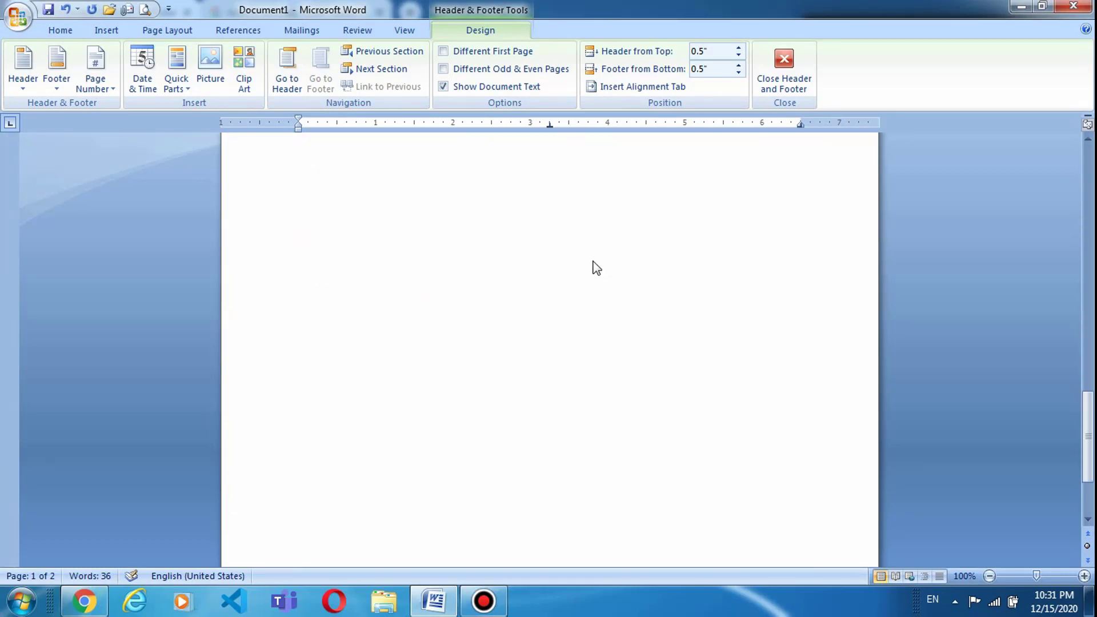
scroll(392, 417, up, 8)
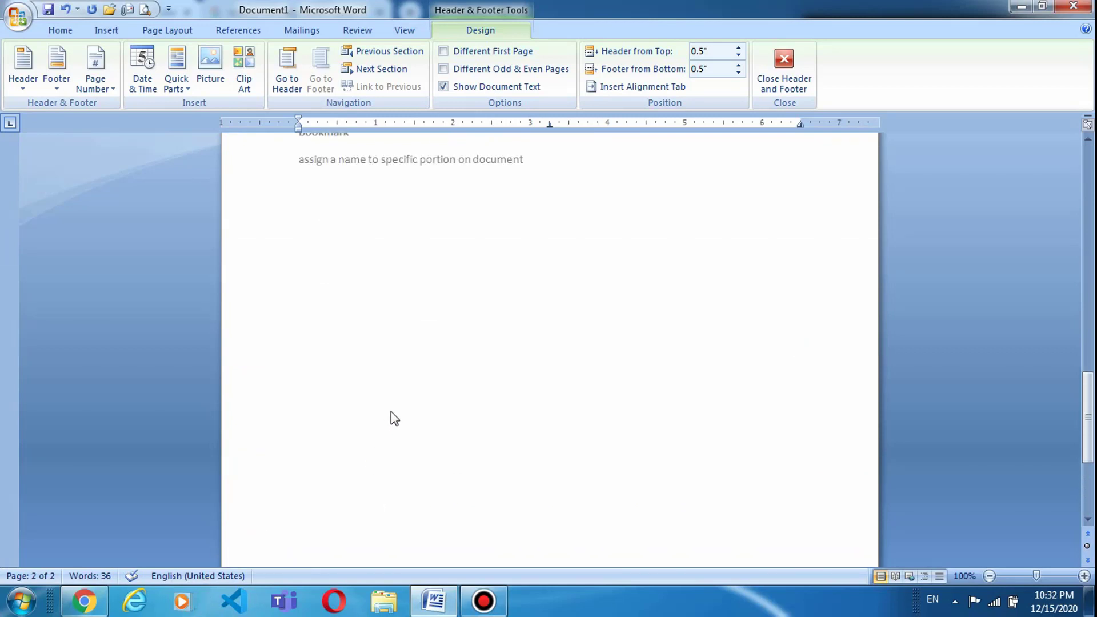
scroll(393, 424, up, 4)
click(783, 100)
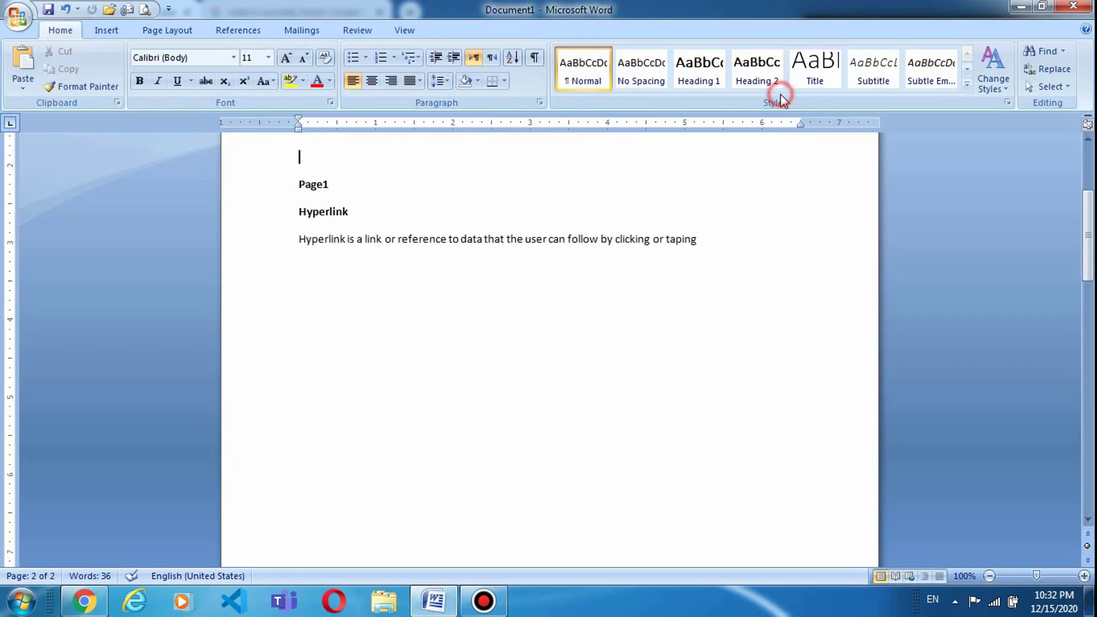
click(108, 30)
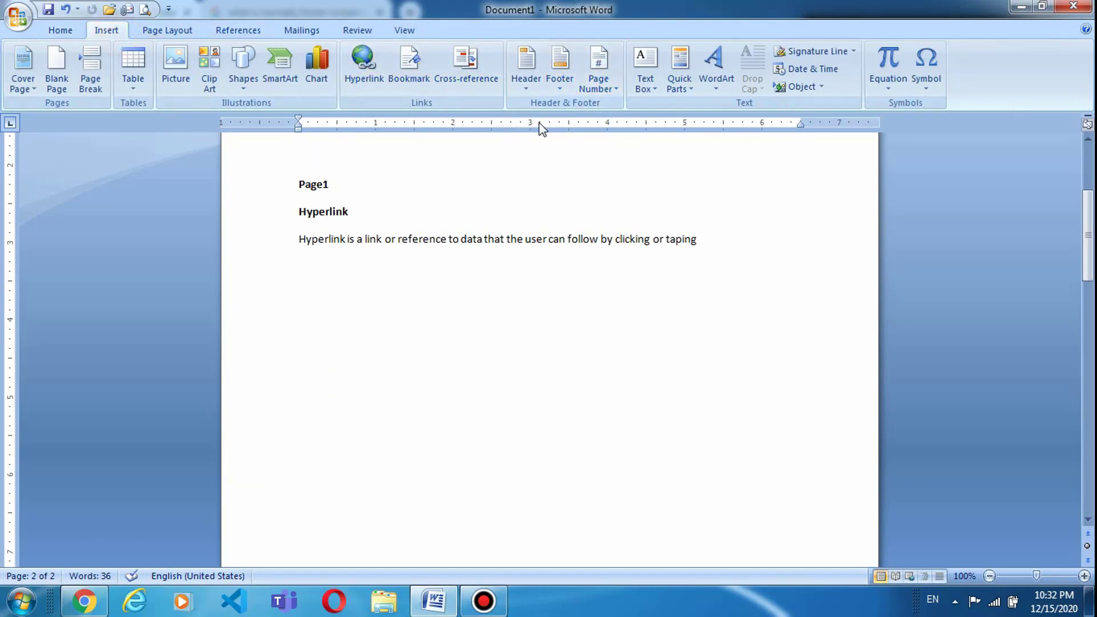